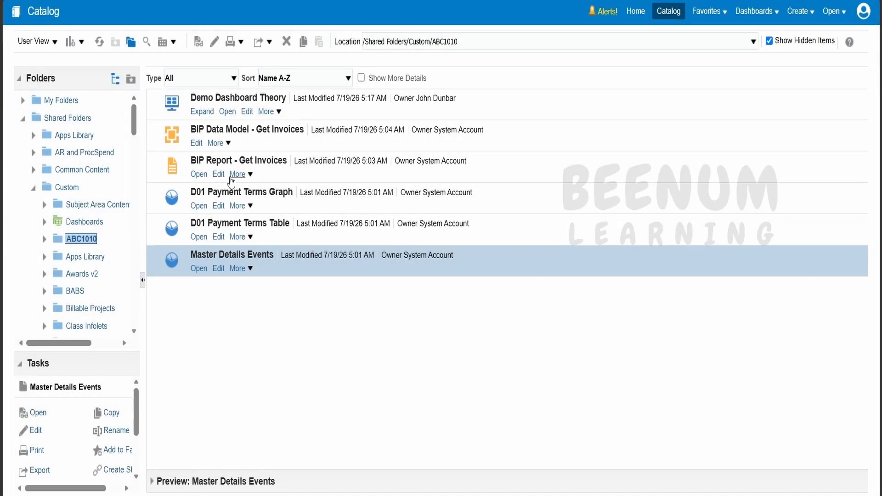
Start a new dashboard from the catalog and name it "Dash01 First Dashboard".
{"action": "left_click", "coordinate": [498, 108]}
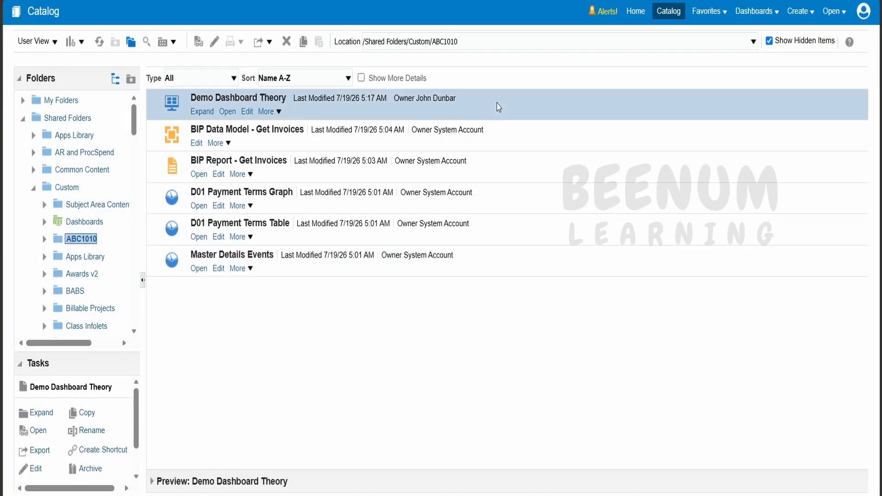
{"action": "left_click", "coordinate": [81, 43]}
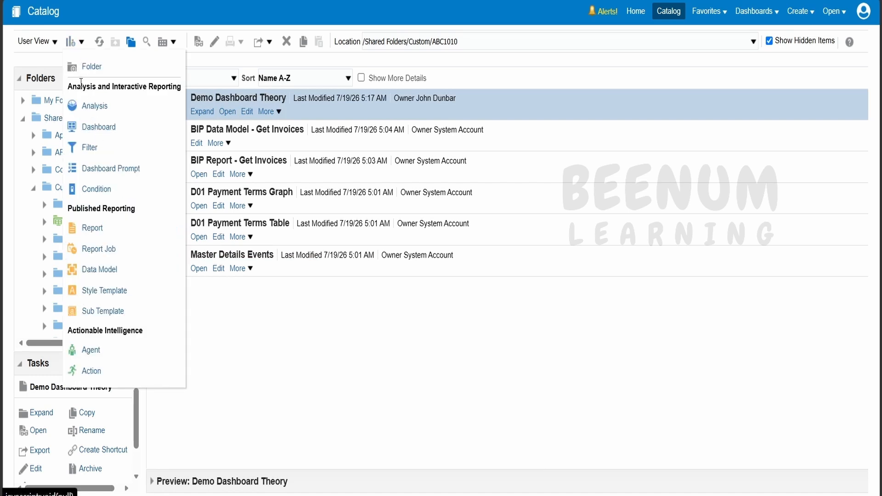
{"action": "left_click", "coordinate": [98, 129]}
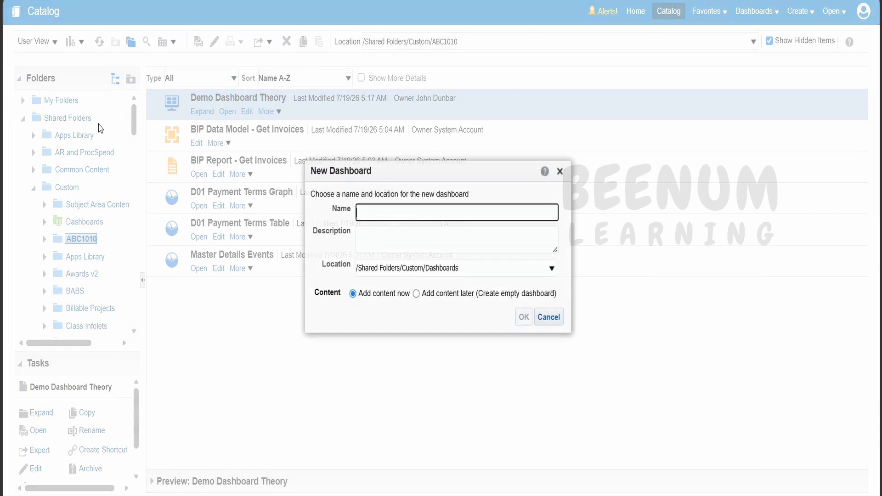
{"action": "type", "text": "Dash01 First Dashboard"}
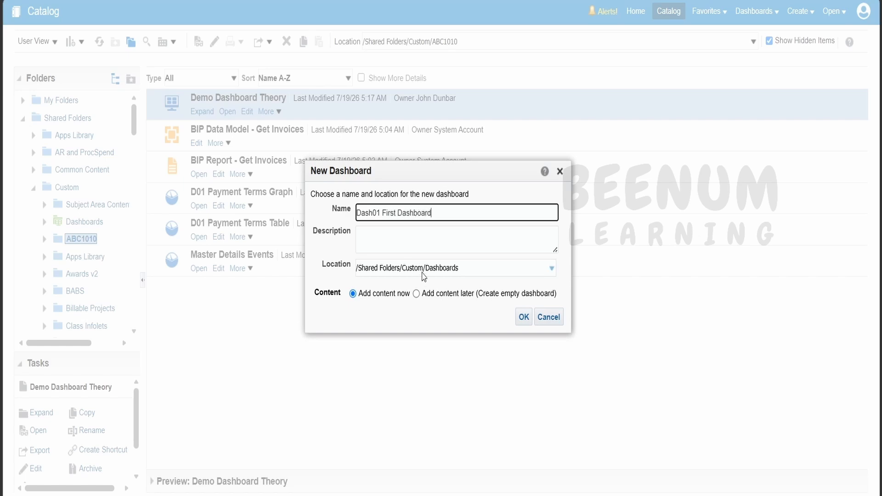
Set the new dashboard's location to /Shared Folders/Custom/ABC1010 and create it.
{"action": "left_click", "coordinate": [551, 269]}
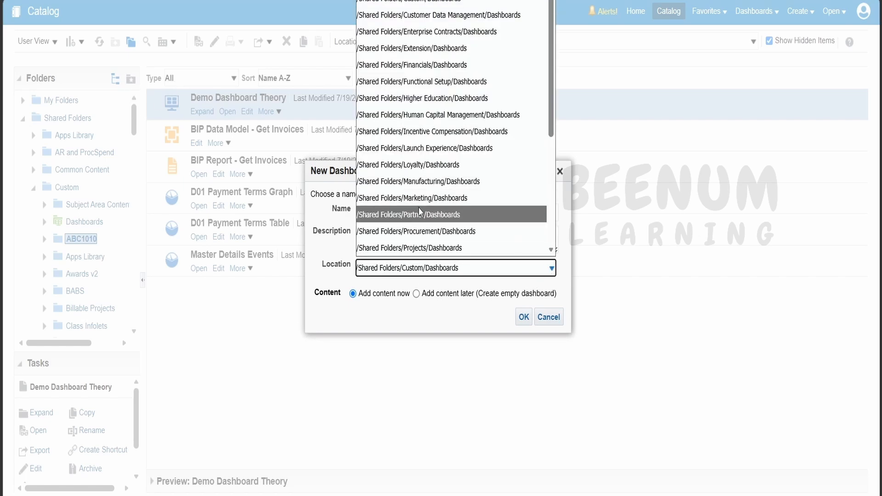
{"action": "scroll", "coordinate": [432, 240], "scroll_direction": "down", "scroll_amount": 4}
{"action": "left_click", "coordinate": [419, 246]}
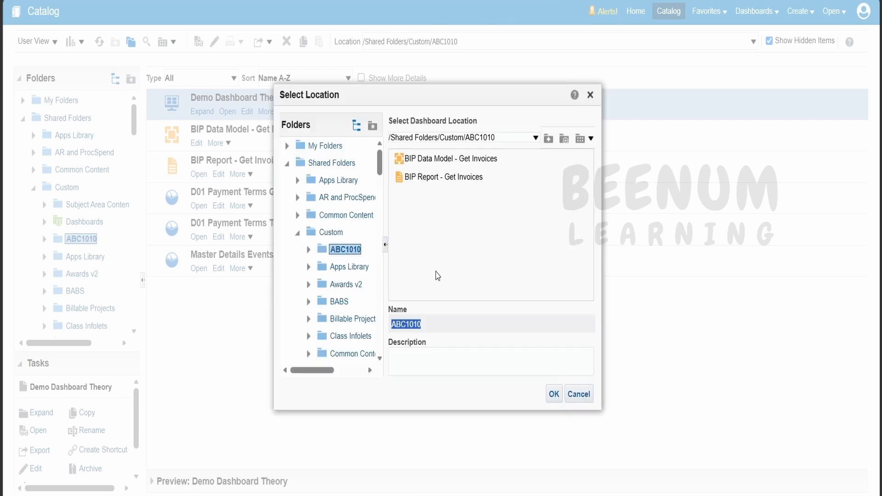
{"action": "left_click", "coordinate": [555, 398]}
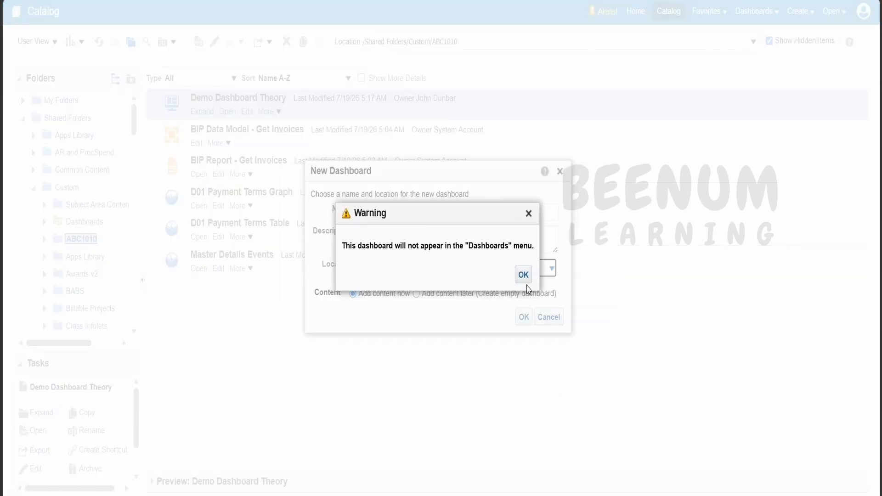
{"action": "left_click", "coordinate": [524, 276]}
{"action": "left_click", "coordinate": [523, 317]}
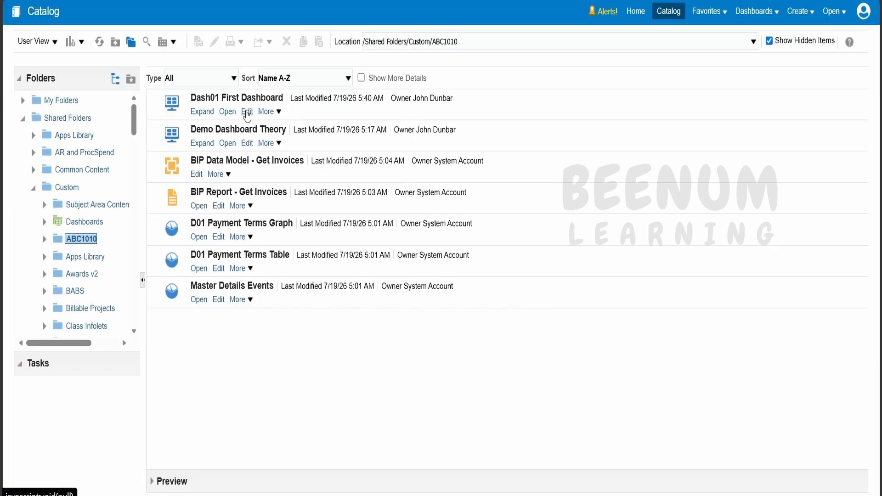
Open Dash01 First Dashboard for editing and look through the Shared Folders available as dashboard content.
{"action": "left_click", "coordinate": [247, 112]}
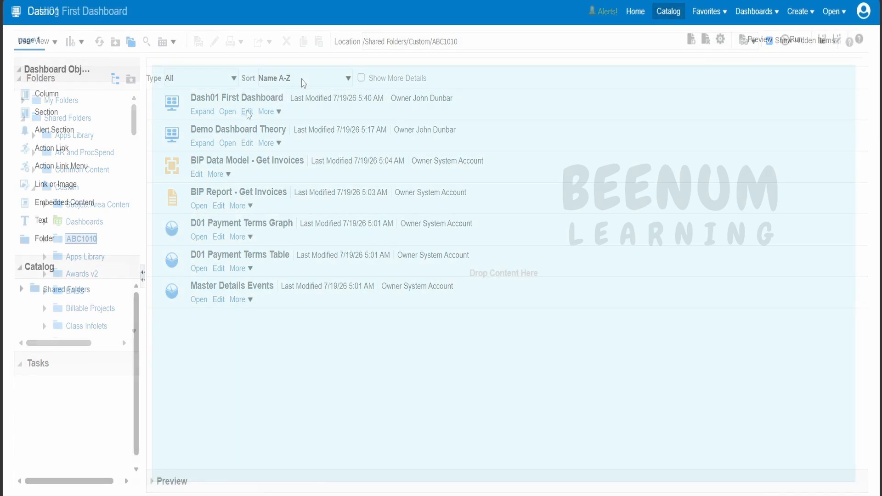
{"action": "left_click", "coordinate": [65, 286]}
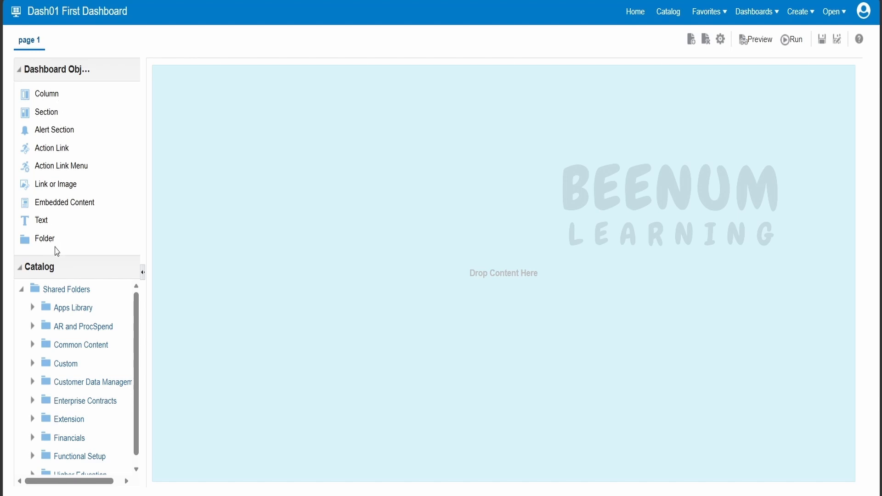
{"action": "scroll", "coordinate": [97, 415], "scroll_direction": "down", "scroll_amount": 8}
{"action": "scroll", "coordinate": [95, 406], "scroll_direction": "up", "scroll_amount": 8}
Return to the catalog and open the D01 Payment Terms Graph analysis for editing.
{"action": "left_click", "coordinate": [674, 12]}
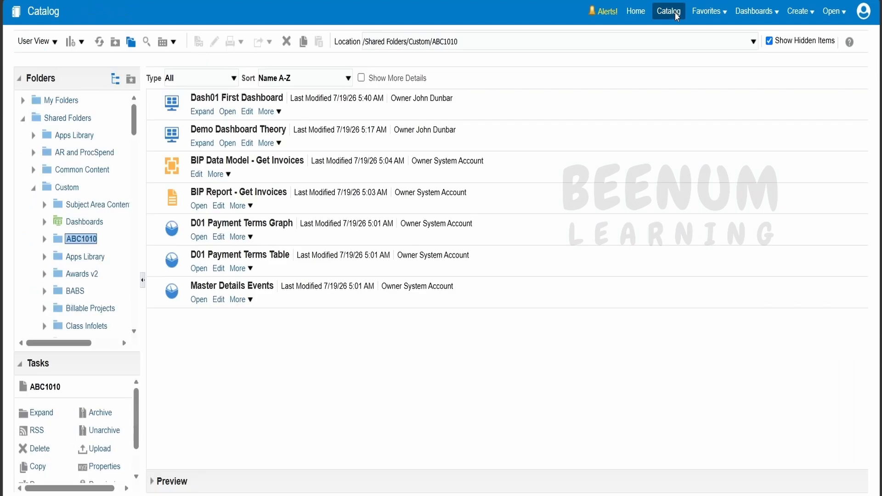
{"action": "left_click", "coordinate": [306, 235]}
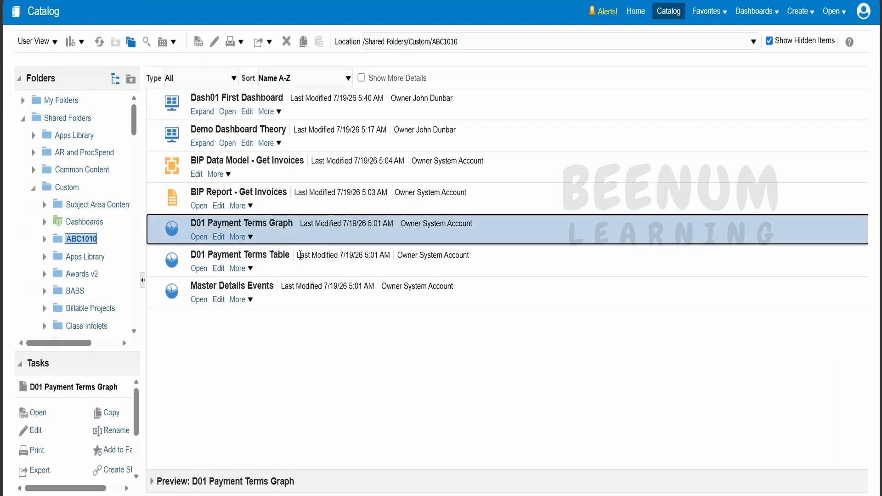
{"action": "left_click", "coordinate": [300, 269]}
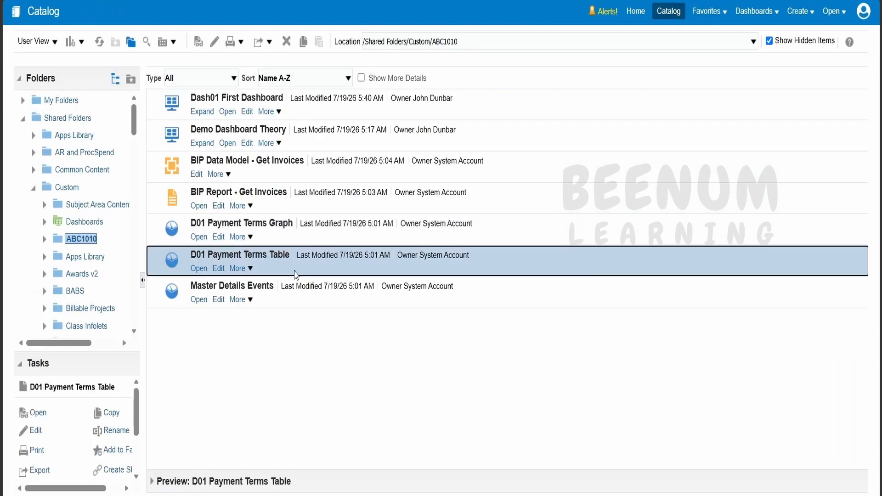
{"action": "left_click", "coordinate": [305, 237]}
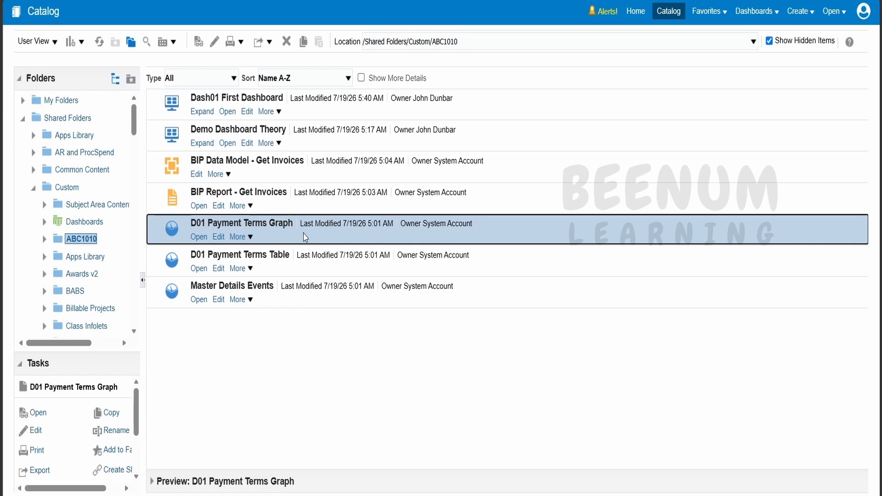
{"action": "left_click", "coordinate": [219, 237]}
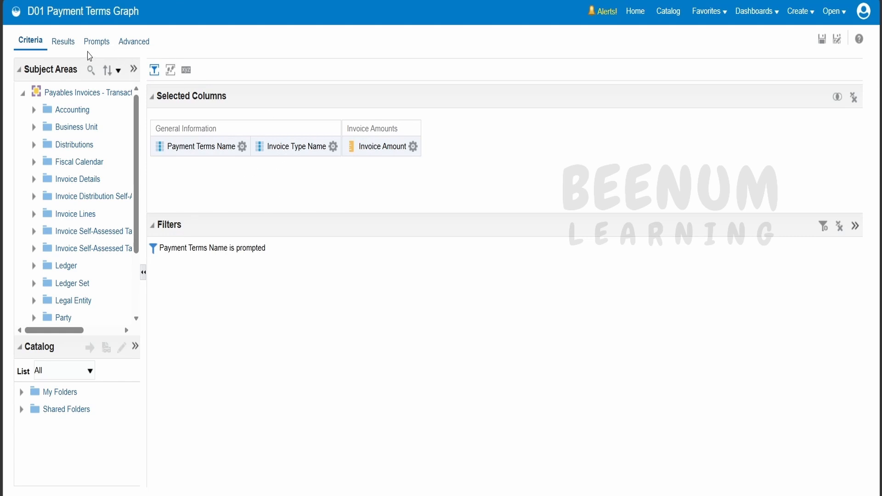
View the analysis results and compare the Invoice Amount graph for payment terms Net 60, Net 45 and Immediate.
{"action": "left_click", "coordinate": [63, 45]}
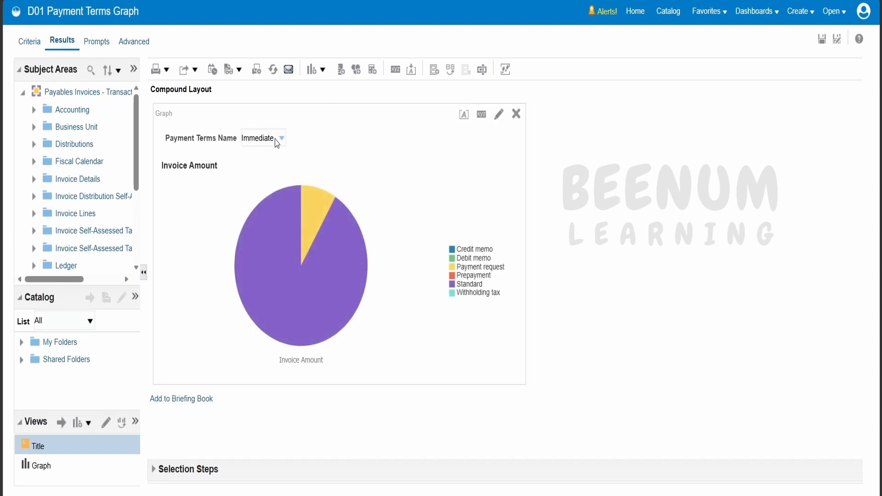
{"action": "left_click", "coordinate": [271, 144]}
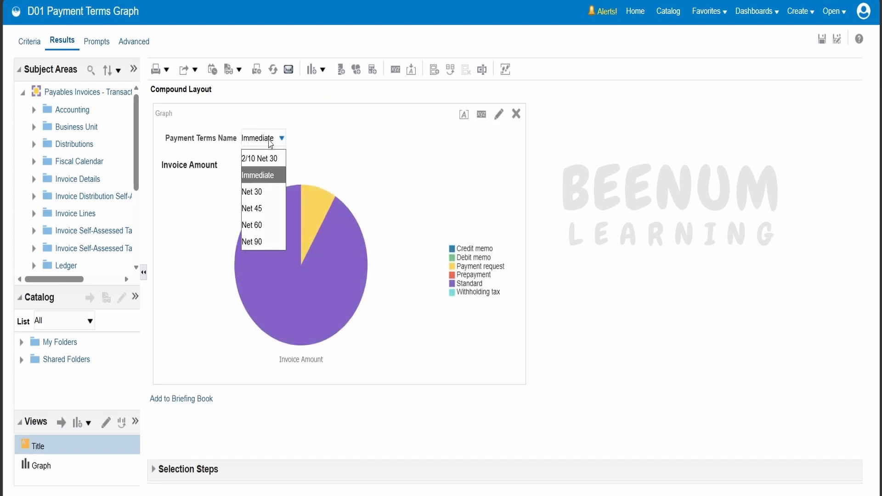
{"action": "left_click", "coordinate": [265, 228]}
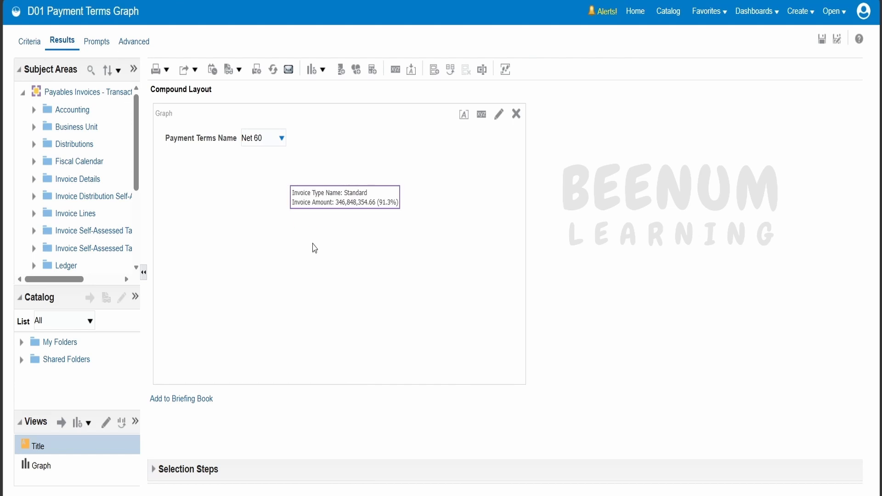
{"action": "left_click", "coordinate": [257, 139]}
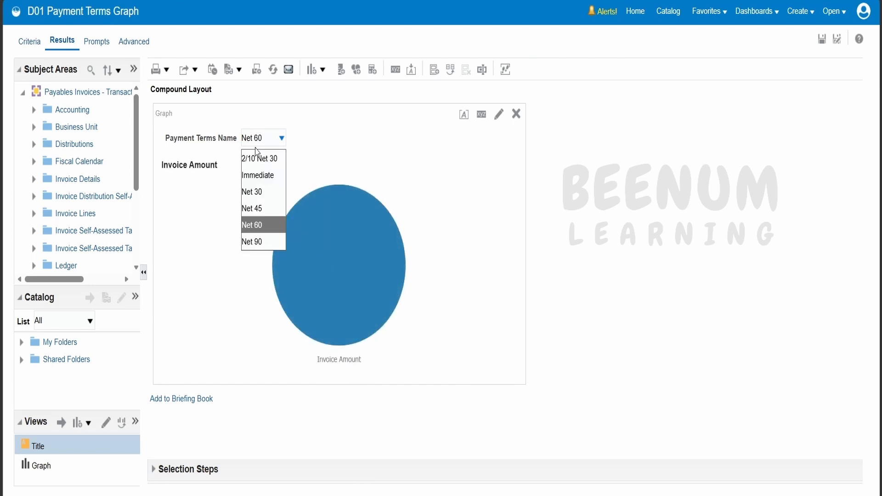
{"action": "left_click", "coordinate": [256, 209]}
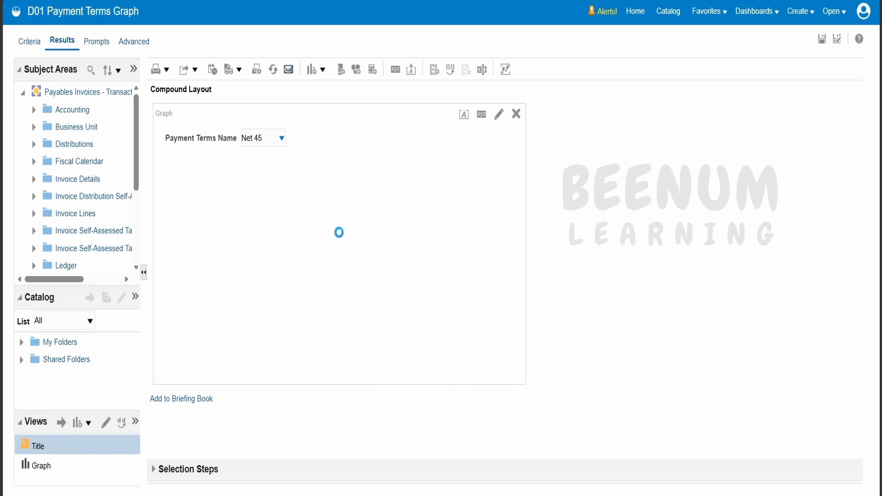
{"action": "left_click", "coordinate": [256, 139]}
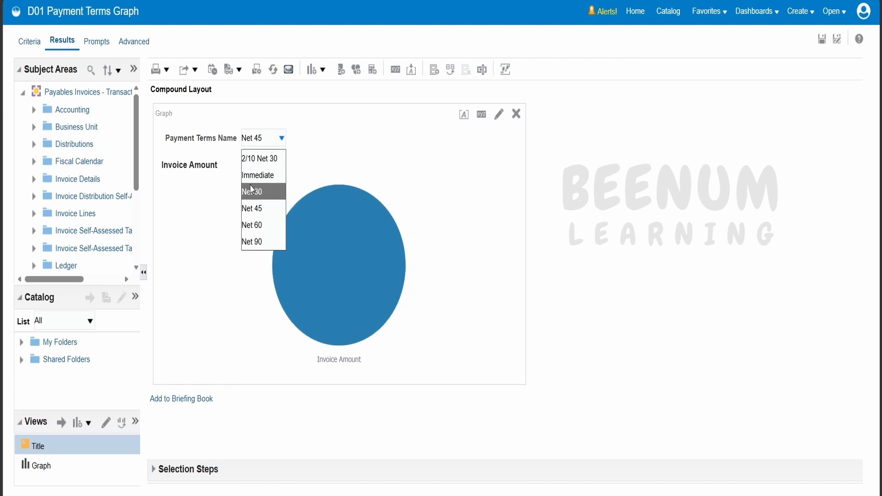
{"action": "left_click", "coordinate": [256, 180]}
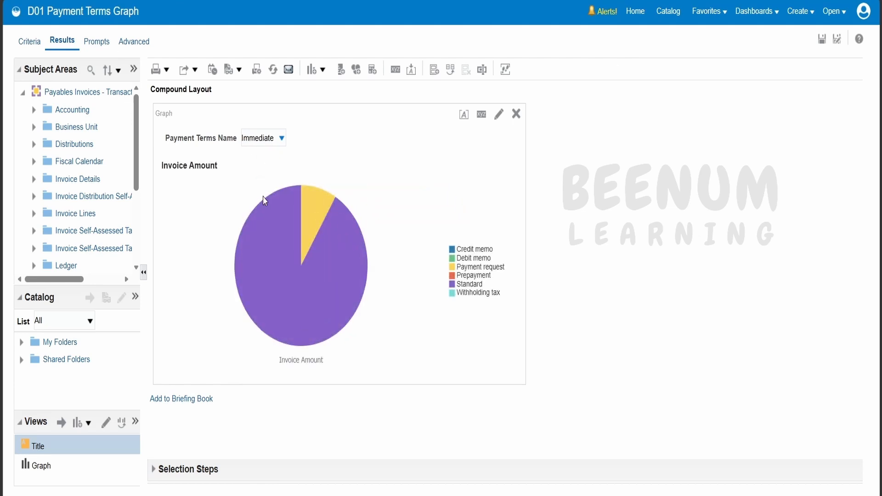
{"action": "mouse_move", "coordinate": [299, 266]}
Examine the analysis's Payment Terms Name prompt with its selectable values, and the matching filter in the criteria.
{"action": "left_click", "coordinate": [98, 42]}
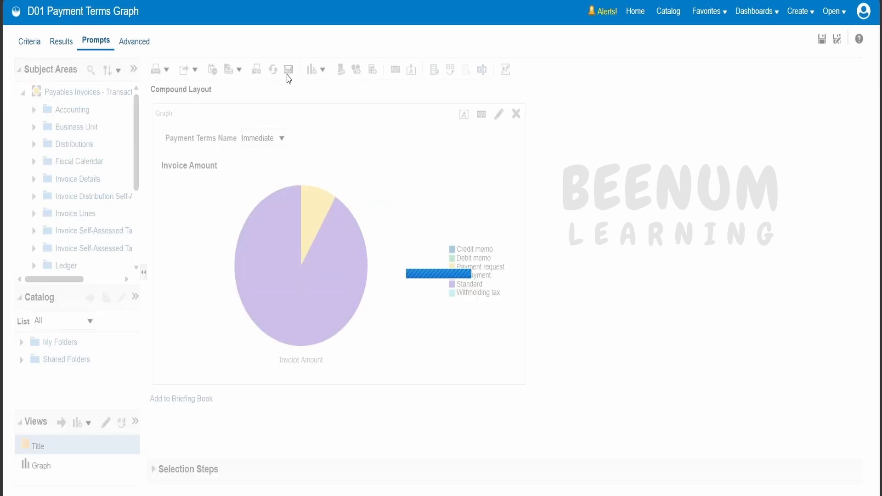
{"action": "left_click", "coordinate": [113, 162]}
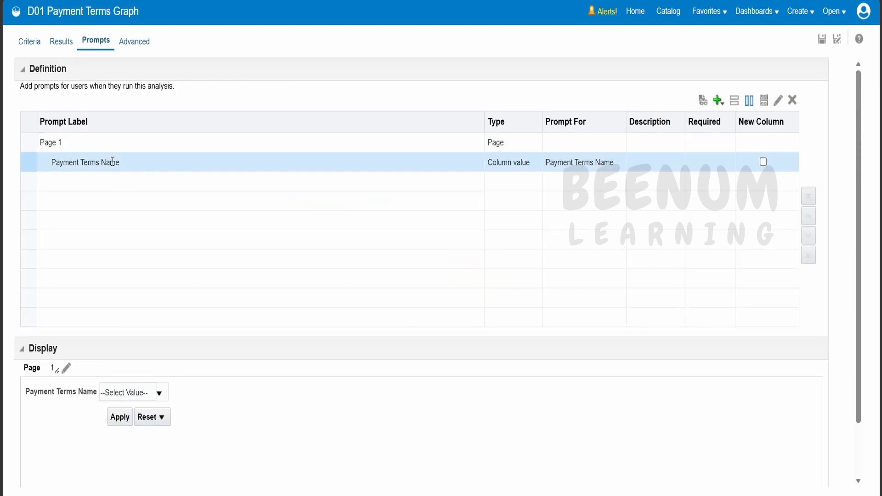
{"action": "left_click", "coordinate": [159, 393]}
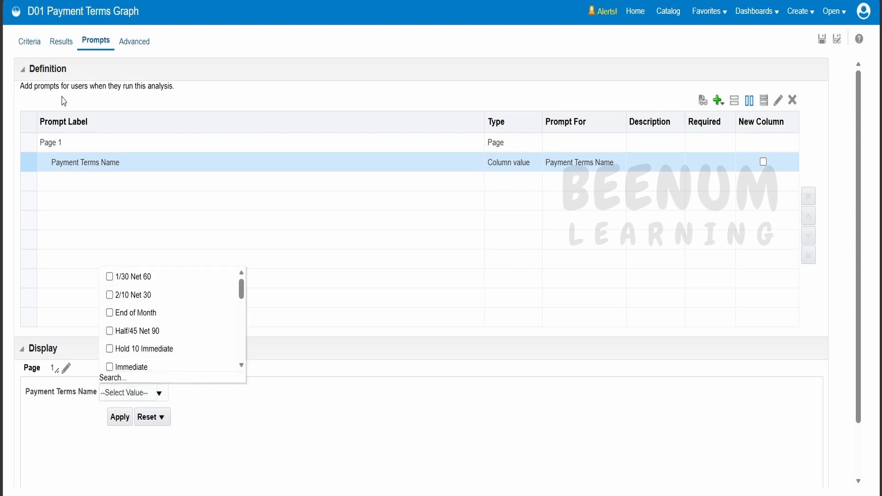
{"action": "left_click", "coordinate": [256, 462]}
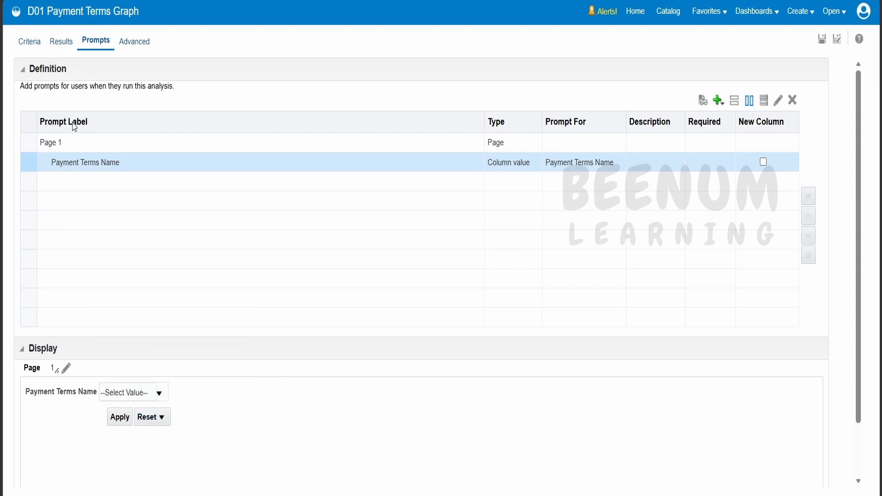
{"action": "left_click", "coordinate": [30, 42]}
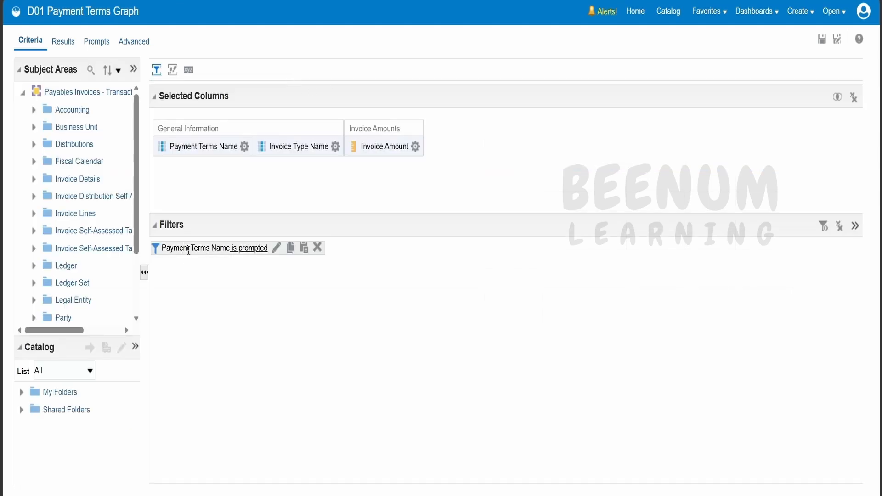
{"action": "mouse_move", "coordinate": [218, 249]}
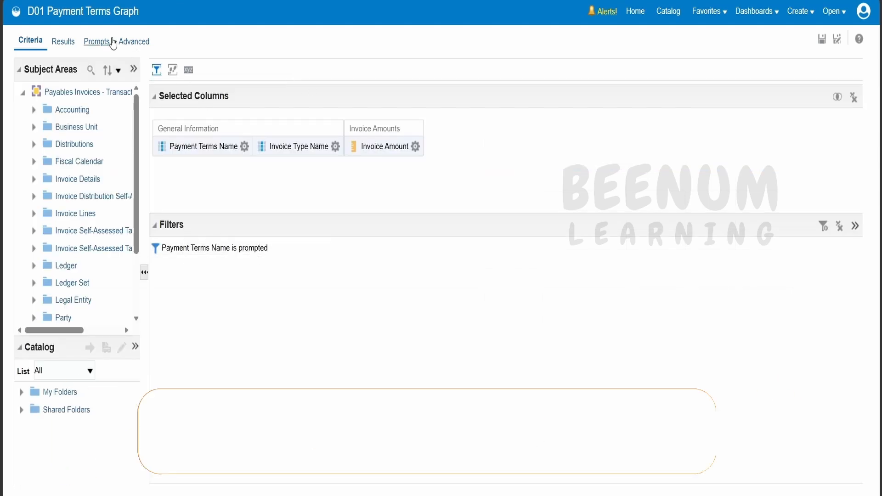
Run the D01 Payment Terms Graph analysis with Payment Terms Name set to Immediate and check the terms selectable in its graph.
{"action": "left_click", "coordinate": [336, 146]}
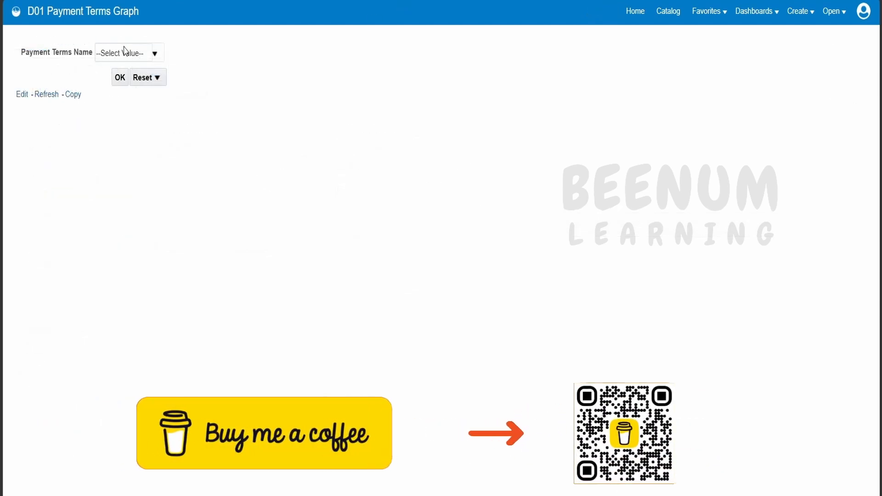
{"action": "left_click", "coordinate": [156, 55]}
{"action": "scroll", "coordinate": [140, 103], "scroll_direction": "down", "scroll_amount": 4}
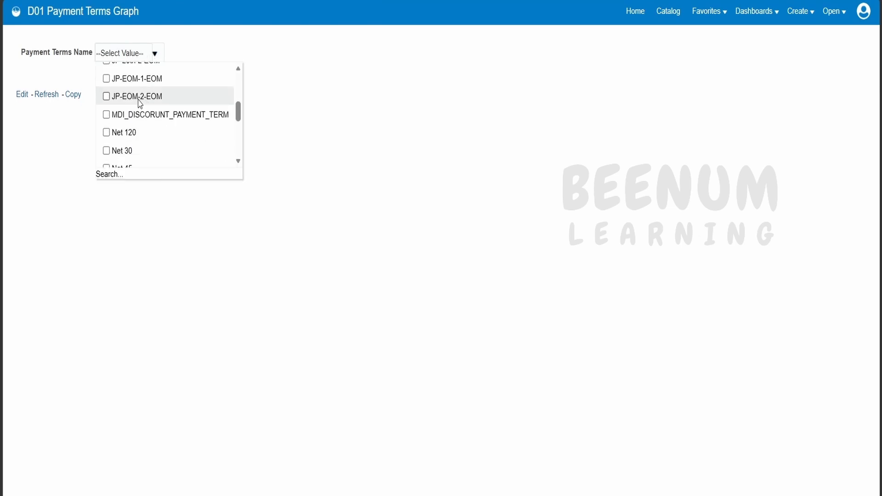
{"action": "scroll", "coordinate": [140, 103], "scroll_direction": "up", "scroll_amount": 4}
{"action": "left_click", "coordinate": [133, 163]}
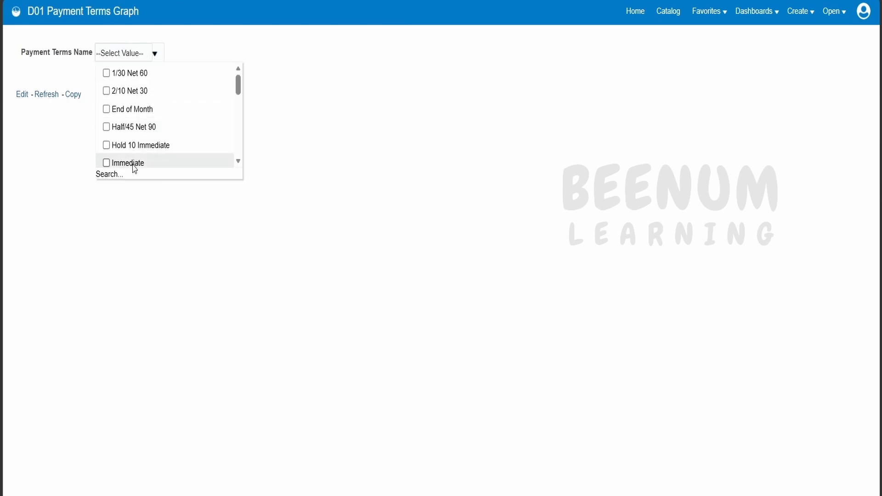
{"action": "left_click", "coordinate": [136, 238]}
{"action": "left_click", "coordinate": [119, 79]}
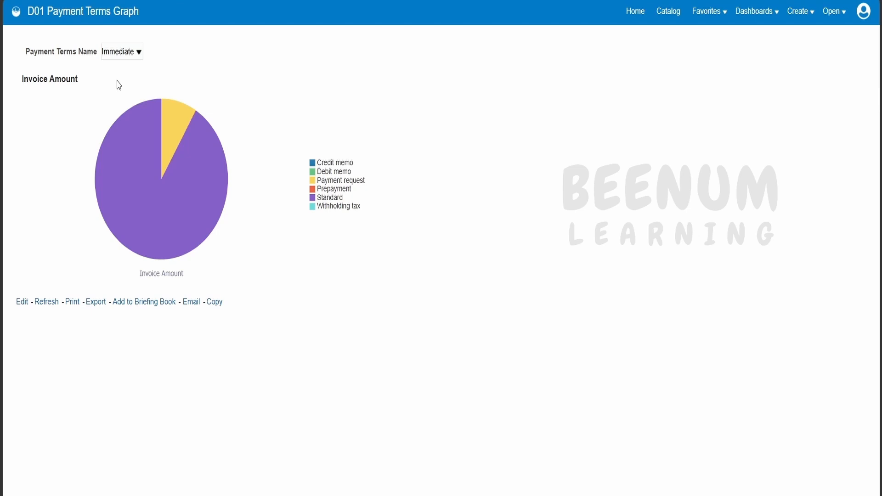
{"action": "left_click", "coordinate": [122, 53]}
{"action": "left_click", "coordinate": [175, 55]}
{"action": "mouse_move", "coordinate": [168, 234]}
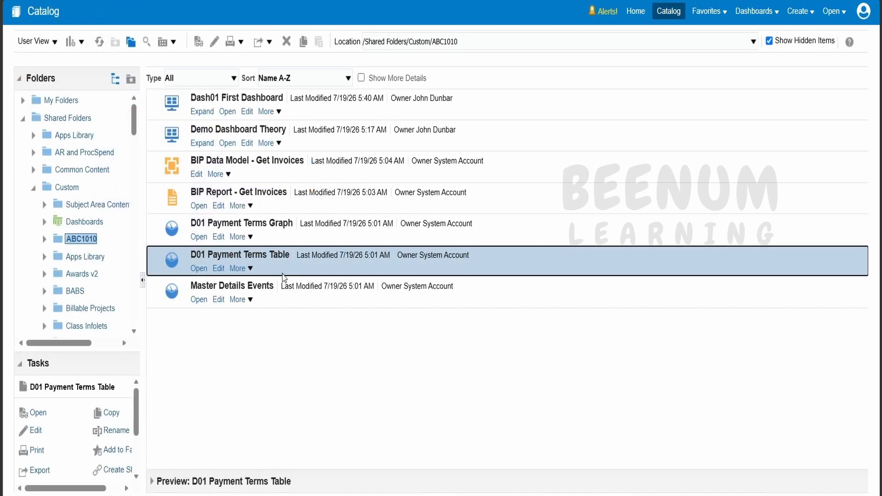
Open the D01 Payment Terms Table analysis for editing and view its criteria and results.
{"action": "left_click", "coordinate": [218, 270]}
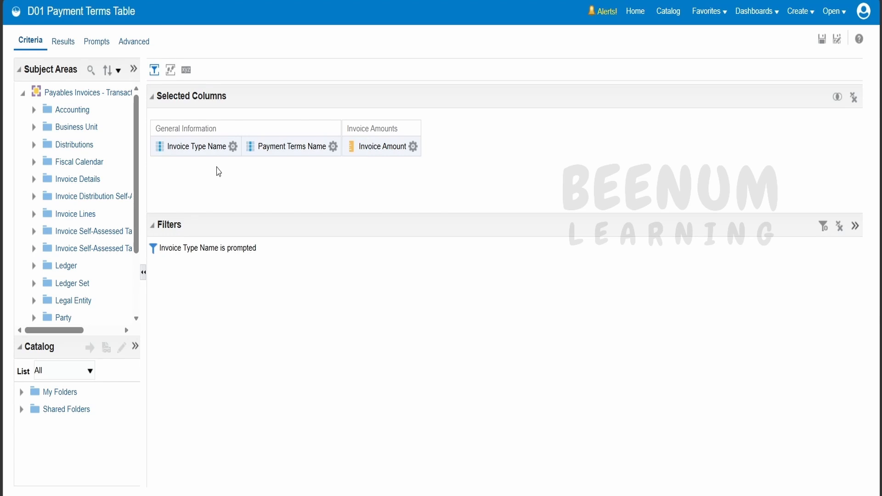
{"action": "mouse_move", "coordinate": [177, 258]}
{"action": "left_click", "coordinate": [63, 43]}
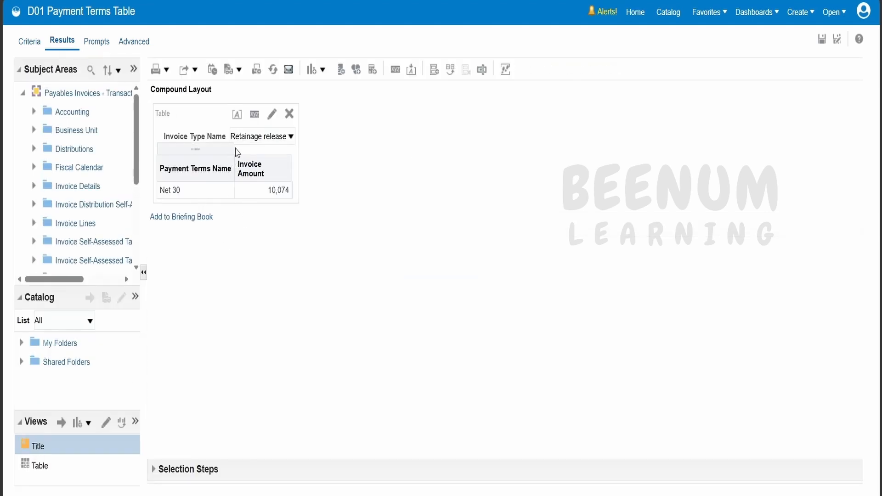
View the table's invoice amounts by payment terms for the Credit memo invoice type.
{"action": "left_click", "coordinate": [254, 141]}
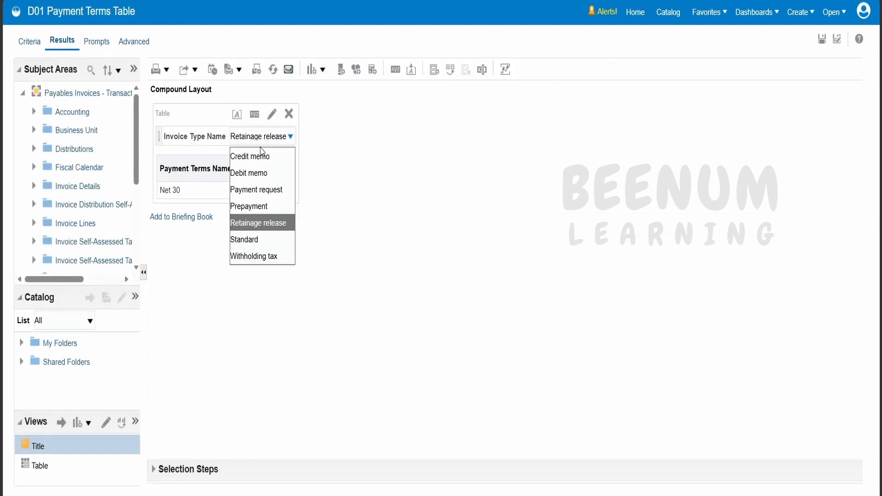
{"action": "left_click", "coordinate": [244, 173]}
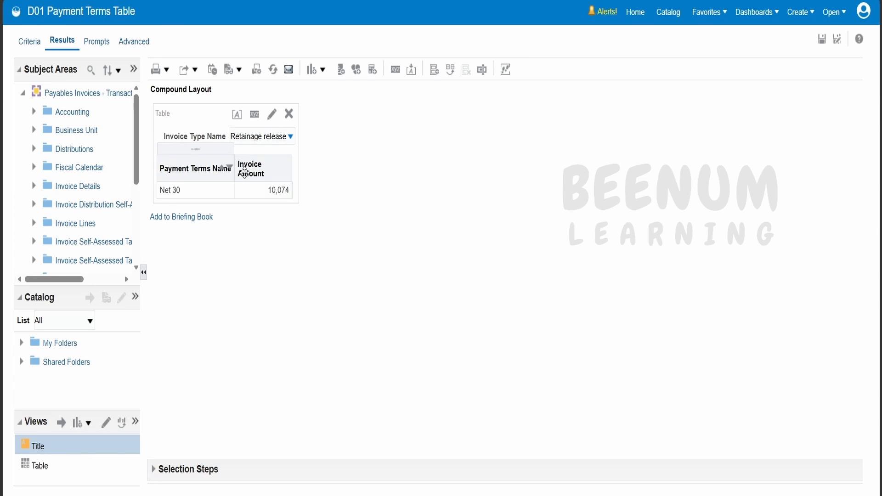
{"action": "left_click", "coordinate": [260, 137]}
{"action": "left_click", "coordinate": [262, 154]}
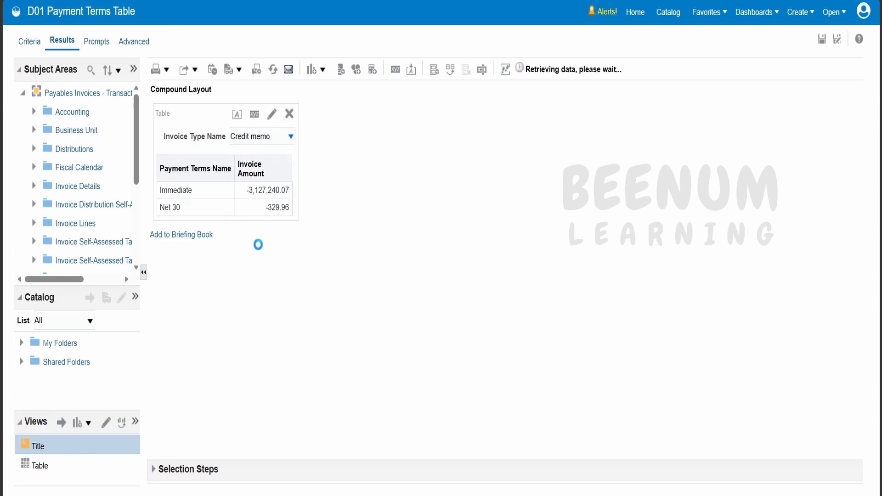
Examine the analysis's Invoice Type Name prompt definition and its selectable values.
{"action": "left_click", "coordinate": [107, 50]}
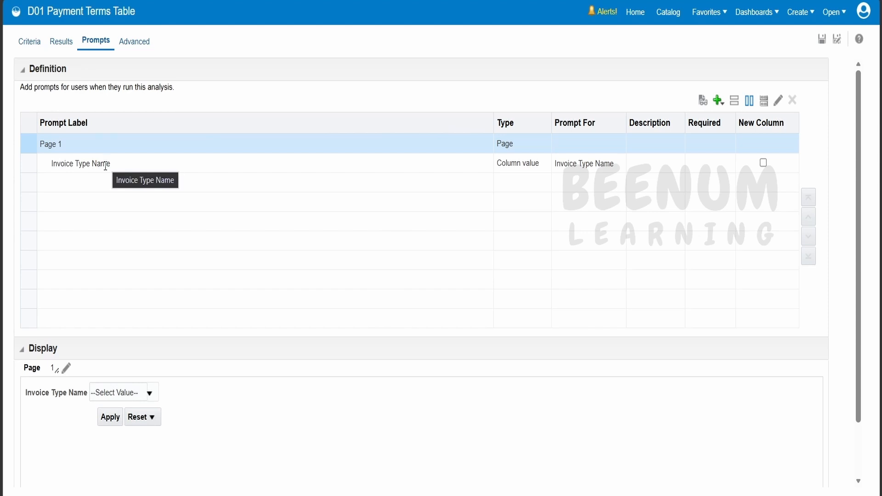
{"action": "left_click", "coordinate": [656, 169]}
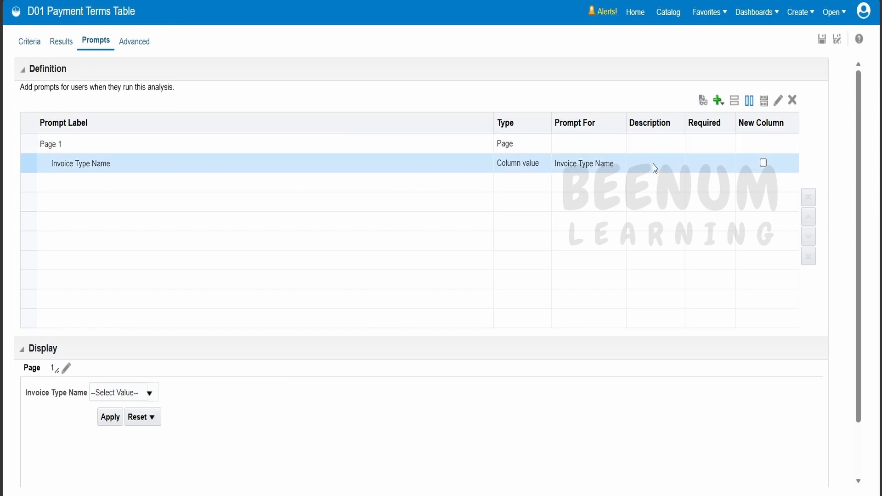
{"action": "left_click", "coordinate": [149, 393]}
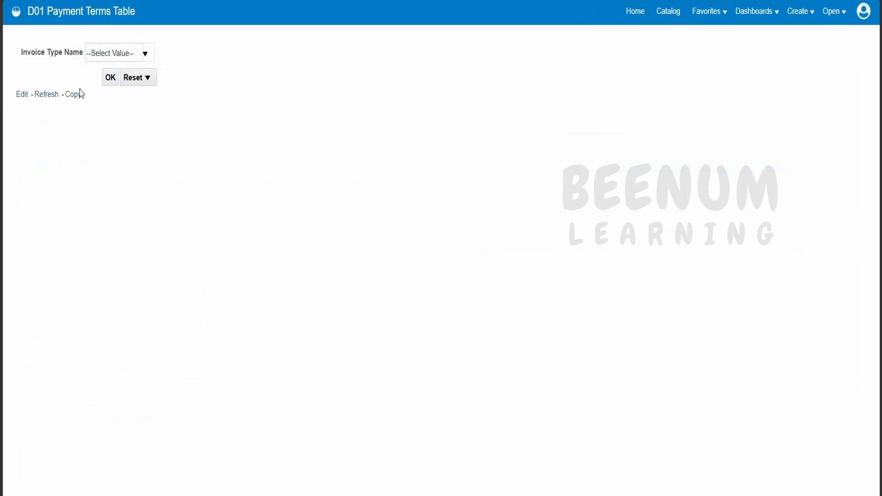
Run the D01 Payment Terms Table analysis with Invoice Type Name set to Credit memo and Debit memo, and check the types selectable in its table.
{"action": "left_click", "coordinate": [146, 54]}
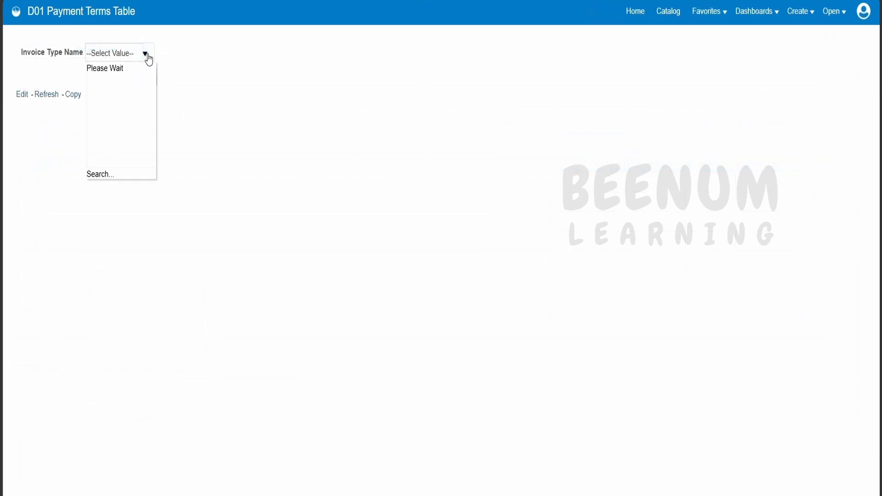
{"action": "left_click", "coordinate": [122, 91]}
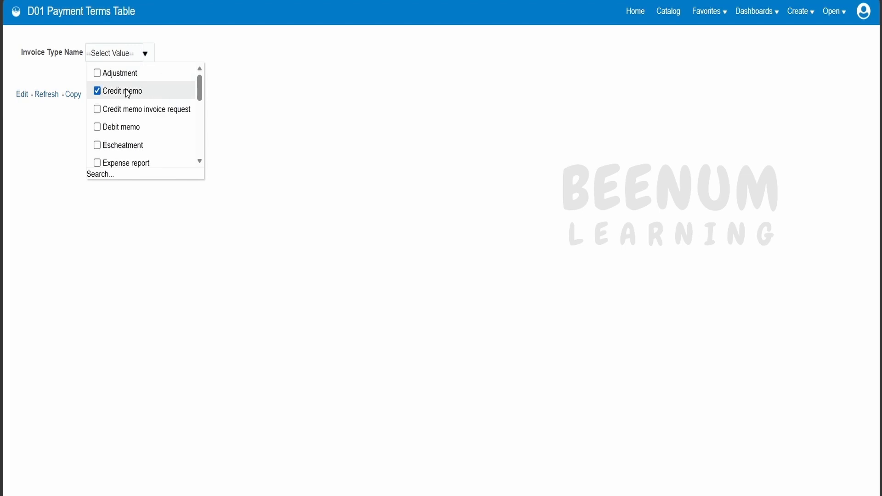
{"action": "left_click", "coordinate": [121, 129]}
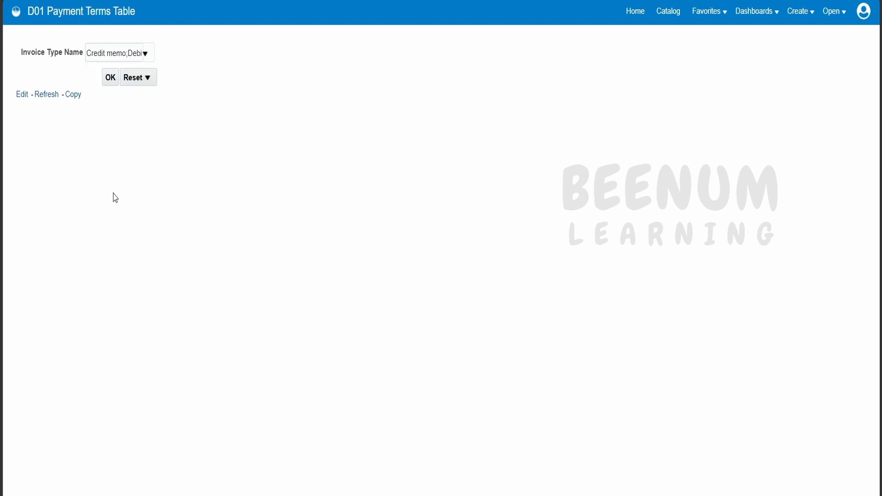
{"action": "left_click", "coordinate": [110, 78]}
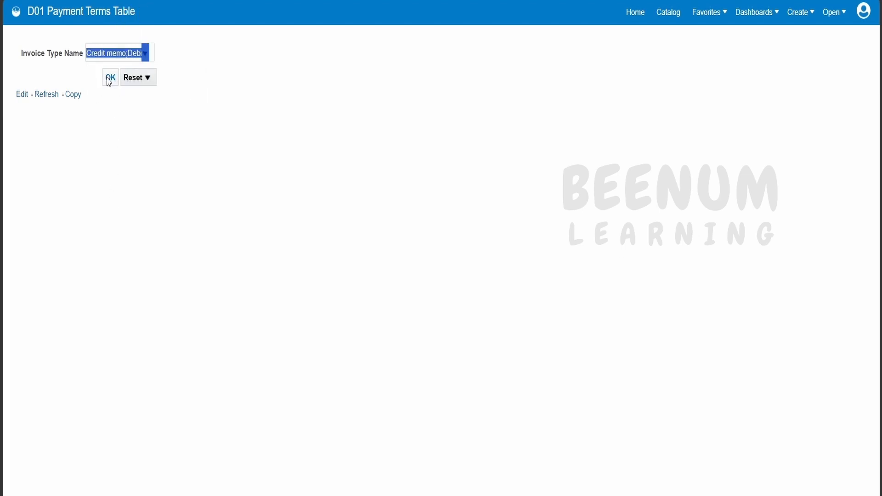
{"action": "left_click", "coordinate": [133, 54]}
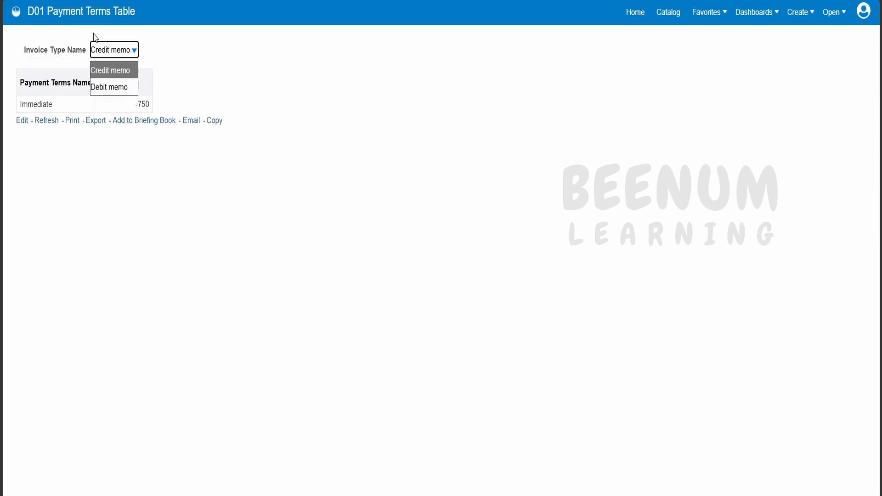
{"action": "left_click", "coordinate": [178, 91]}
{"action": "key", "text": "Down"}
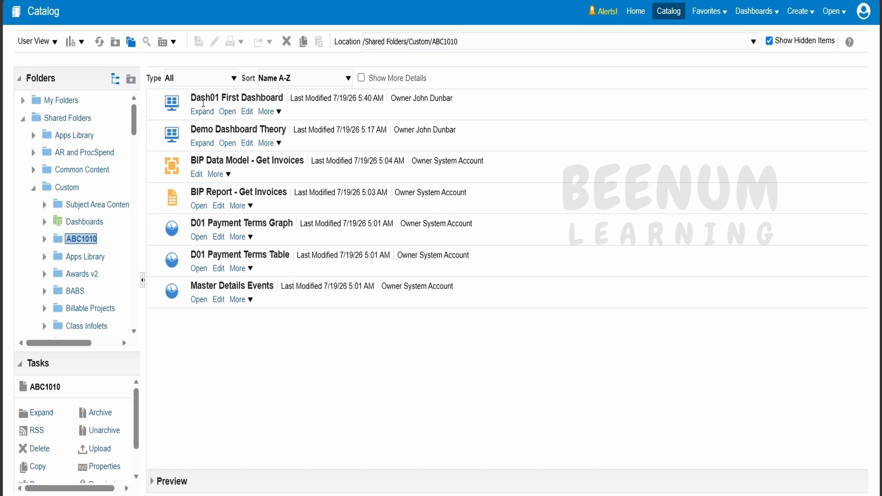
Open Dash01 First Dashboard for editing and show the contents of Shared Folders > Custom > ABC1010 in its catalog with full names readable.
{"action": "left_click", "coordinate": [249, 112]}
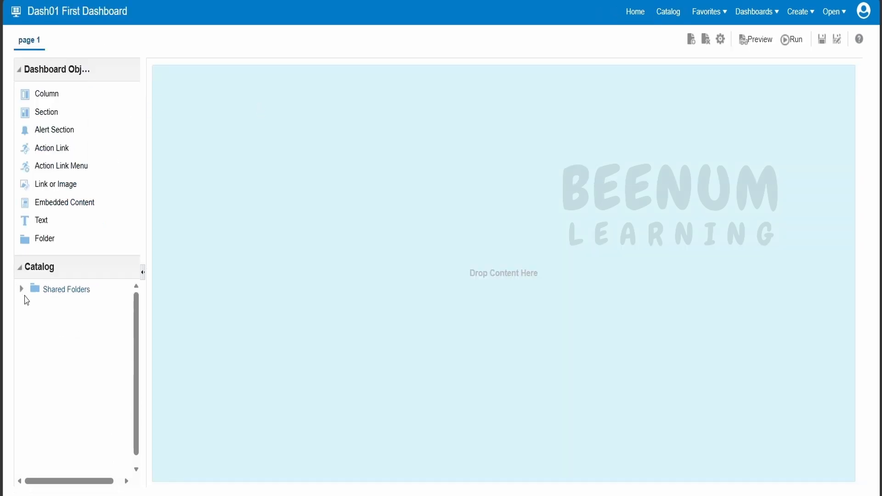
{"action": "left_click", "coordinate": [22, 289]}
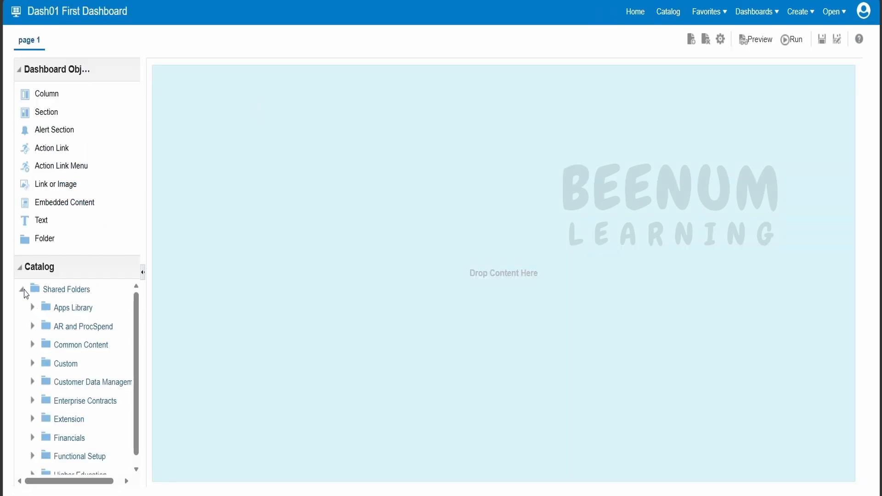
{"action": "left_click", "coordinate": [92, 362]}
{"action": "scroll", "coordinate": [96, 361], "scroll_direction": "down", "scroll_amount": 2}
{"action": "scroll", "coordinate": [95, 362], "scroll_direction": "up", "scroll_amount": 2}
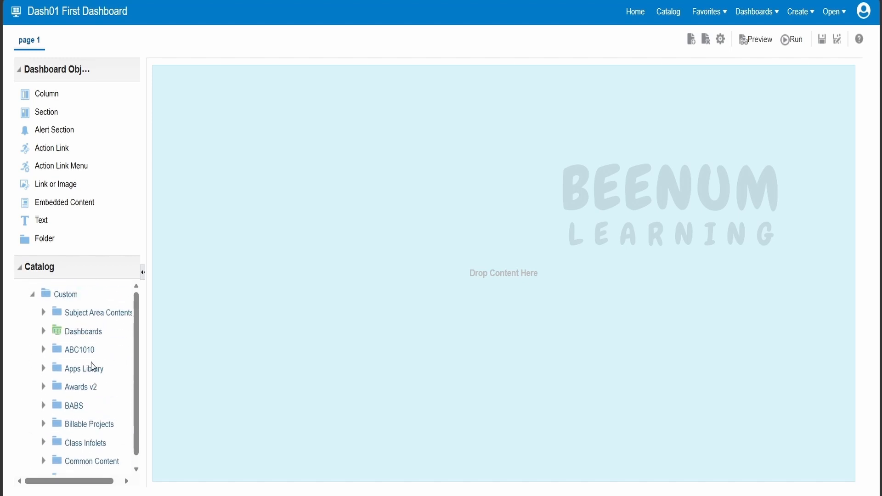
{"action": "left_click", "coordinate": [44, 350]}
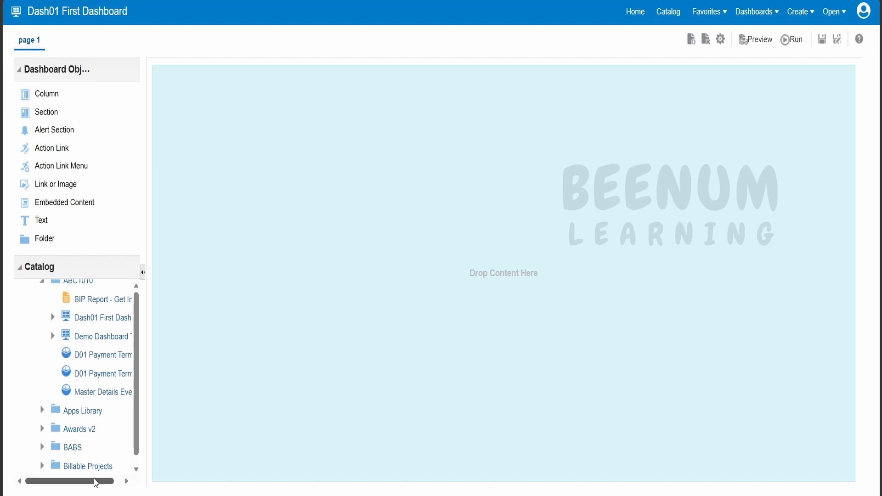
{"action": "left_click_drag", "start_coordinate": [94, 480], "coordinate": [103, 480]}
{"action": "left_click", "coordinate": [90, 358]}
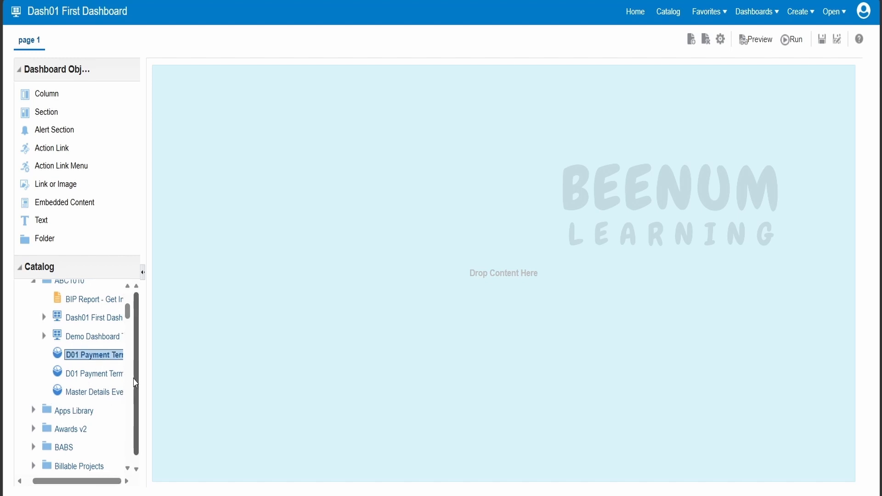
{"action": "left_click_drag", "start_coordinate": [148, 376], "coordinate": [202, 371]}
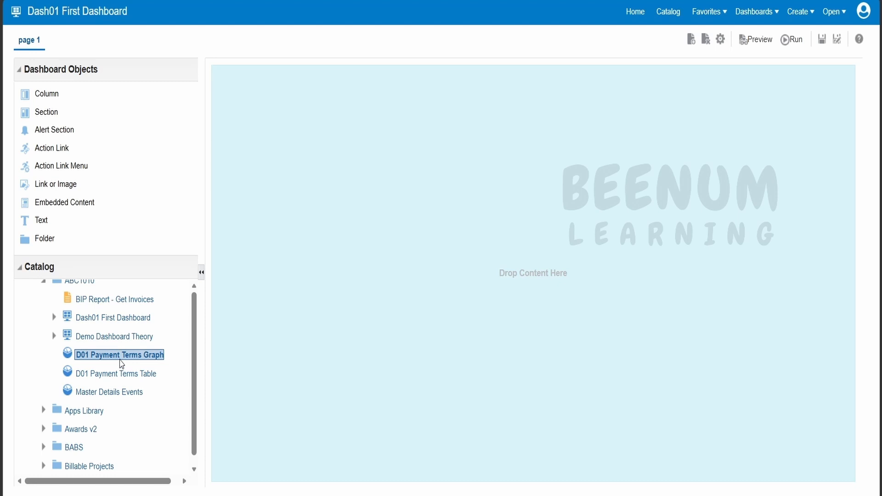
Try placing the D01 Payment Terms Graph analysis directly on the empty page, and remove it together with its section.
{"action": "left_click_drag", "start_coordinate": [122, 364], "coordinate": [347, 251]}
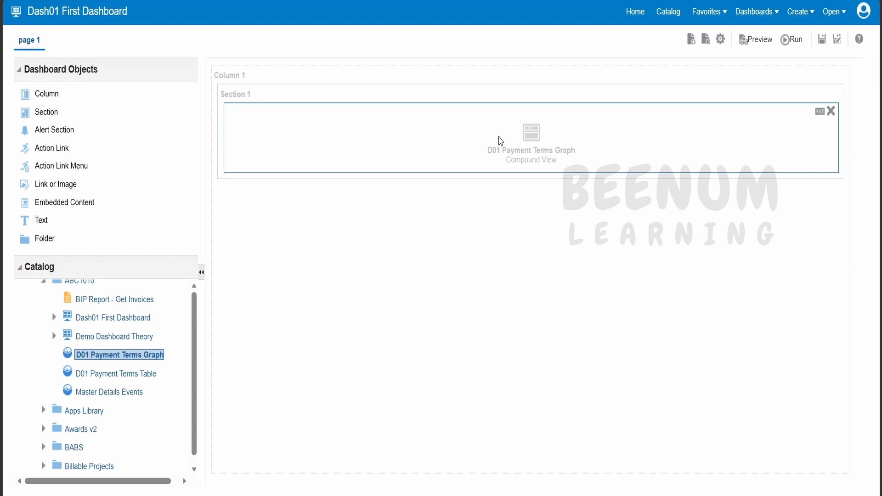
{"action": "left_click", "coordinate": [831, 111]}
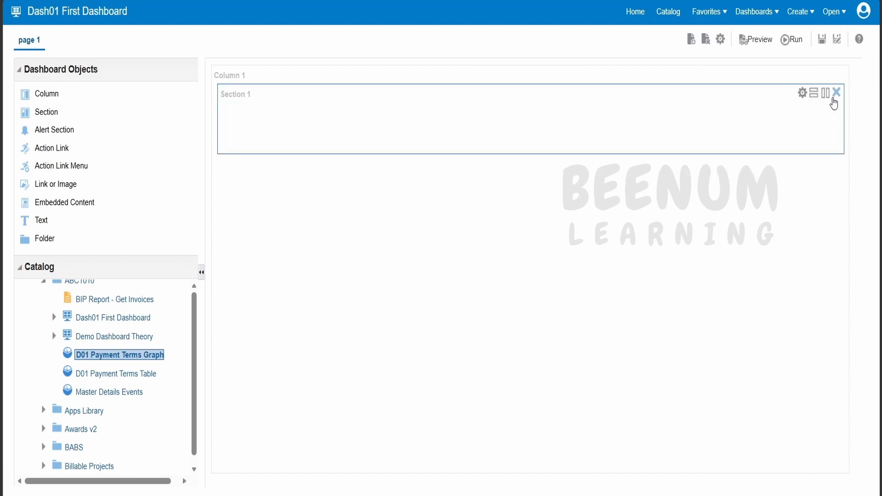
{"action": "left_click", "coordinate": [834, 94]}
Try adding further columns to the page layout and delete the extra ones, keeping a single empty column.
{"action": "left_click_drag", "start_coordinate": [52, 98], "coordinate": [350, 102]}
{"action": "left_click_drag", "start_coordinate": [38, 99], "coordinate": [213, 201]}
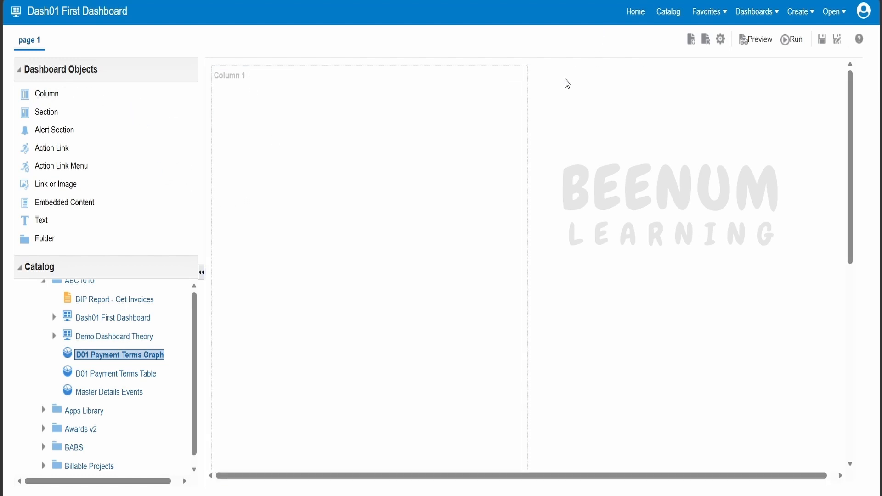
{"action": "left_click", "coordinate": [521, 73]}
{"action": "left_click_drag", "start_coordinate": [39, 95], "coordinate": [255, 72]}
{"action": "left_click", "coordinate": [842, 75]}
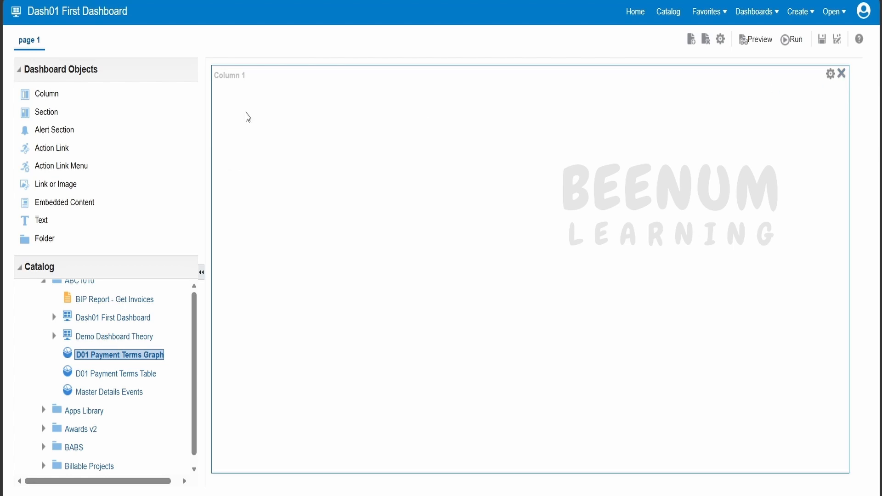
Add a section to the column and place the D01 Payment Terms Graph and D01 Payment Terms Table analyses in it, with the table first.
{"action": "left_click_drag", "start_coordinate": [43, 120], "coordinate": [292, 138]}
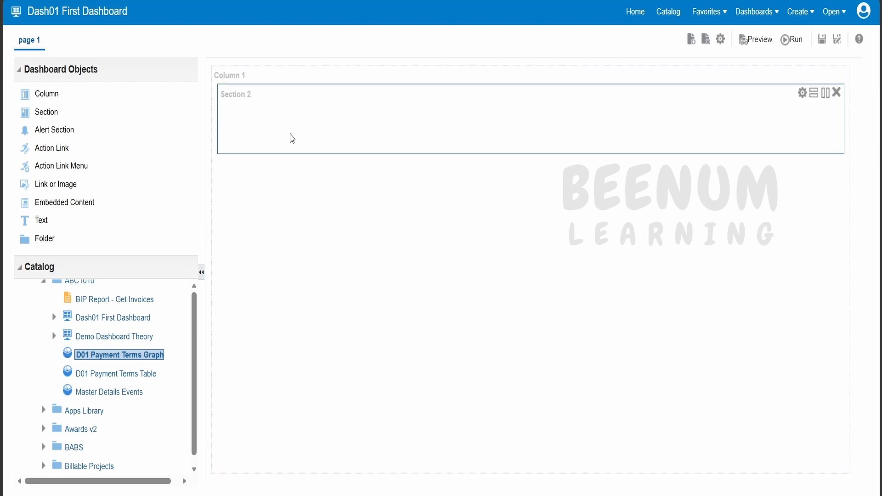
{"action": "left_click_drag", "start_coordinate": [86, 364], "coordinate": [308, 128]}
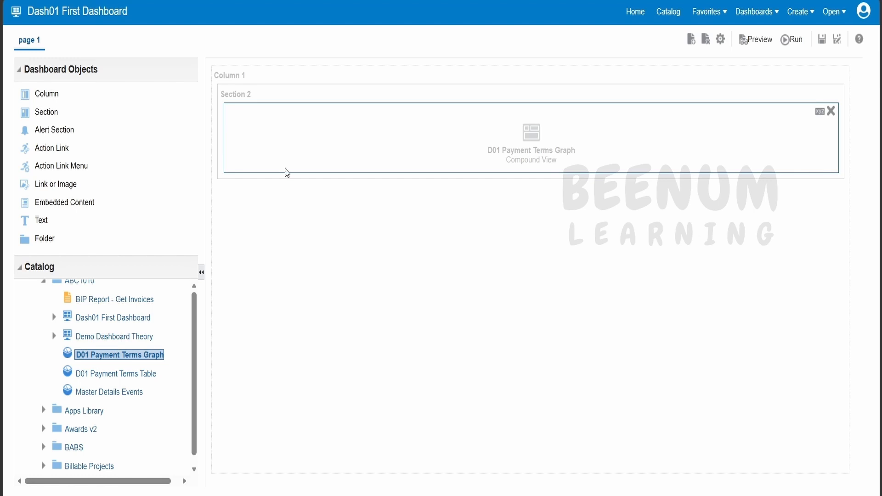
{"action": "left_click_drag", "start_coordinate": [113, 376], "coordinate": [446, 155]}
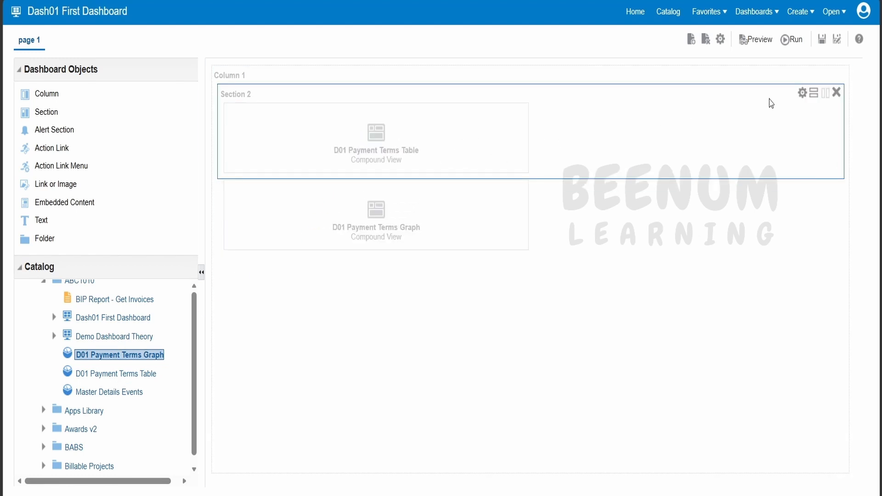
Compare the section's vertical and horizontal layouts, arrange its contents horizontally, and save the dashboard.
{"action": "left_click", "coordinate": [823, 93]}
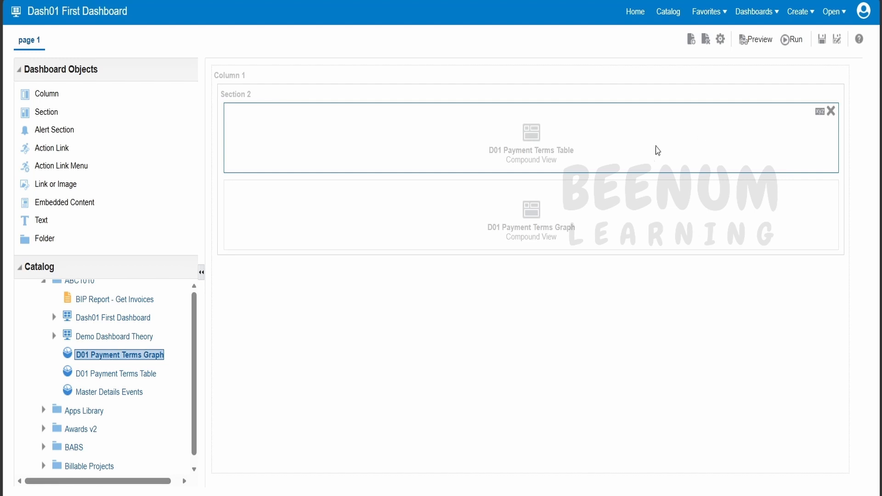
{"action": "left_click", "coordinate": [825, 93]}
{"action": "left_click", "coordinate": [817, 94]}
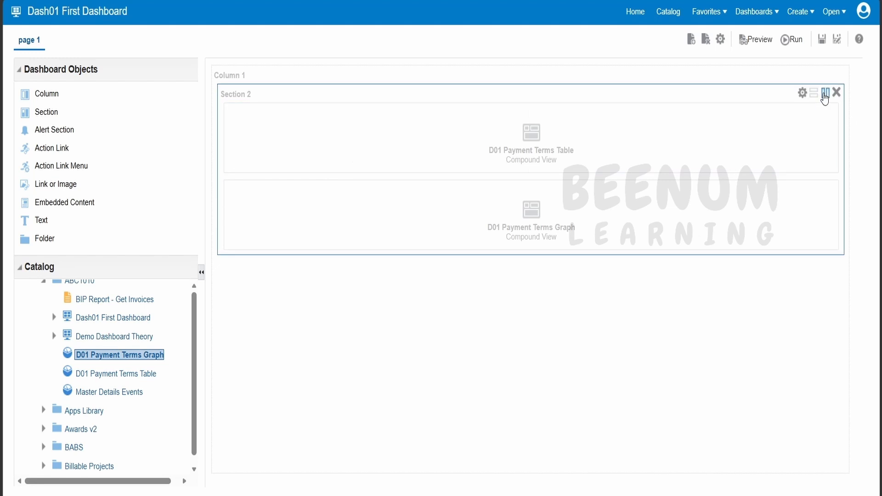
{"action": "left_click", "coordinate": [825, 94]}
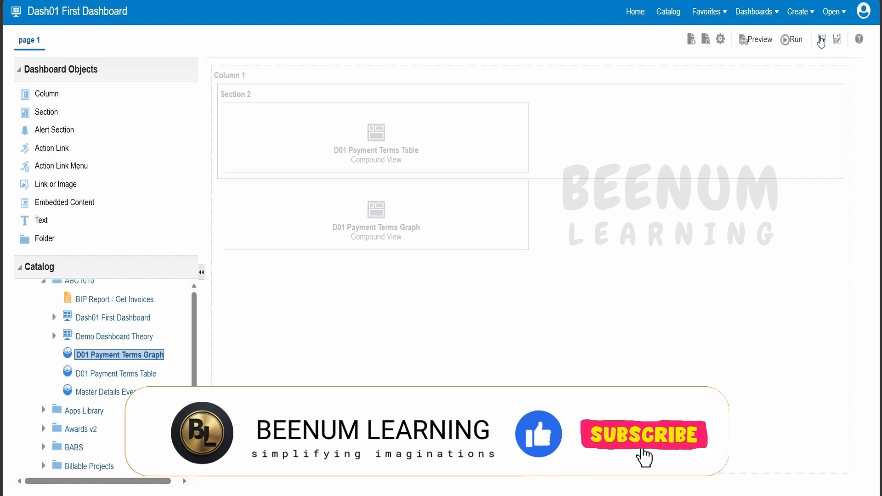
{"action": "left_click", "coordinate": [822, 40]}
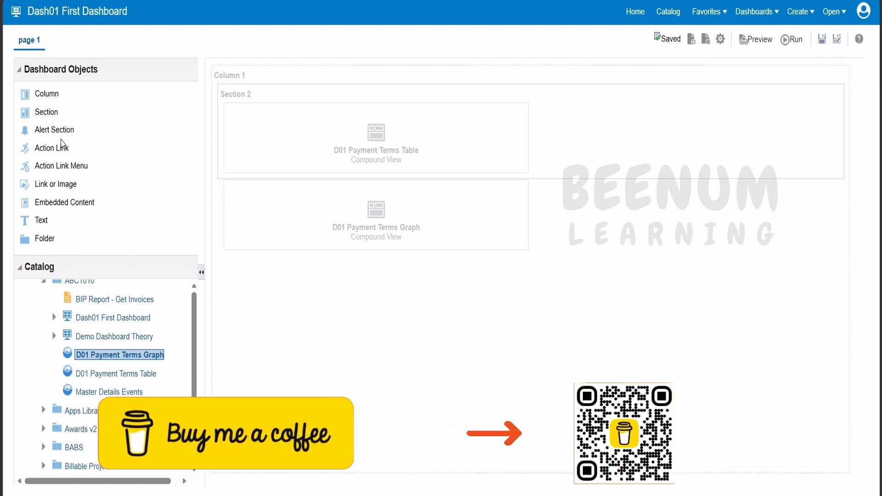
Add a column above the existing one, with a new section containing a text object.
{"action": "left_click_drag", "start_coordinate": [57, 93], "coordinate": [289, 76]}
{"action": "left_click_drag", "start_coordinate": [43, 115], "coordinate": [234, 91]}
{"action": "left_click_drag", "start_coordinate": [45, 224], "coordinate": [288, 133]}
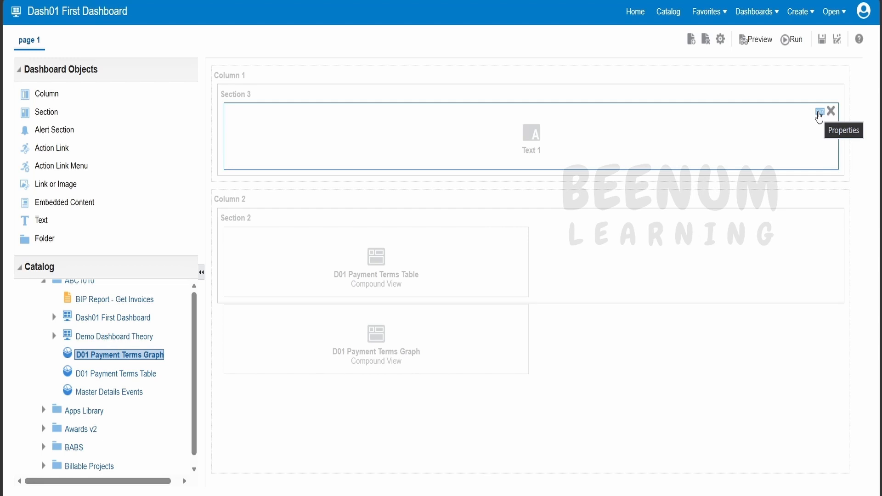
Enter "First Dashboard Report" as the text object's content and format it bold.
{"action": "left_click", "coordinate": [819, 113]}
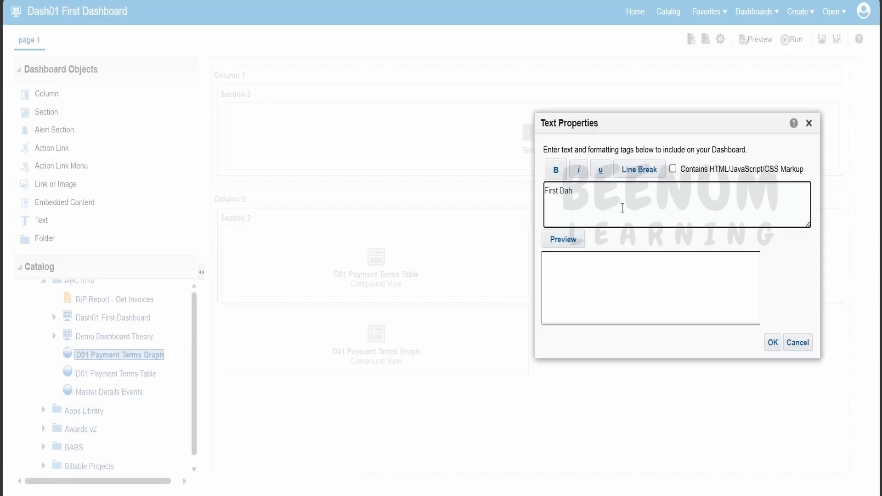
{"action": "type", "text": "First Dahs"}
{"action": "key", "text": "BackSpace"}
{"action": "key", "text": "BackSpace"}
{"action": "type", "text": "shboard Report"}
{"action": "left_click_drag", "start_coordinate": [655, 195], "coordinate": [544, 191]}
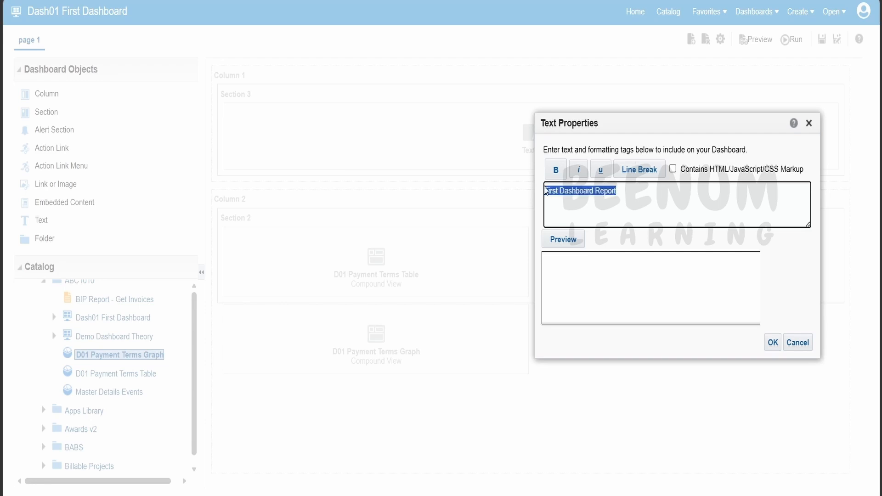
{"action": "left_click", "coordinate": [556, 170]}
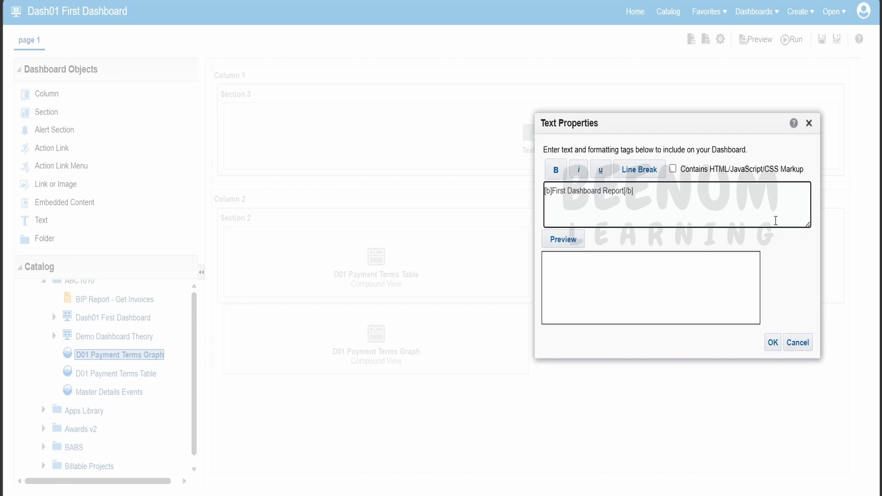
Preview the bold heading with HTML markup left off, accept the text properties, and save the dashboard.
{"action": "left_click", "coordinate": [673, 169]}
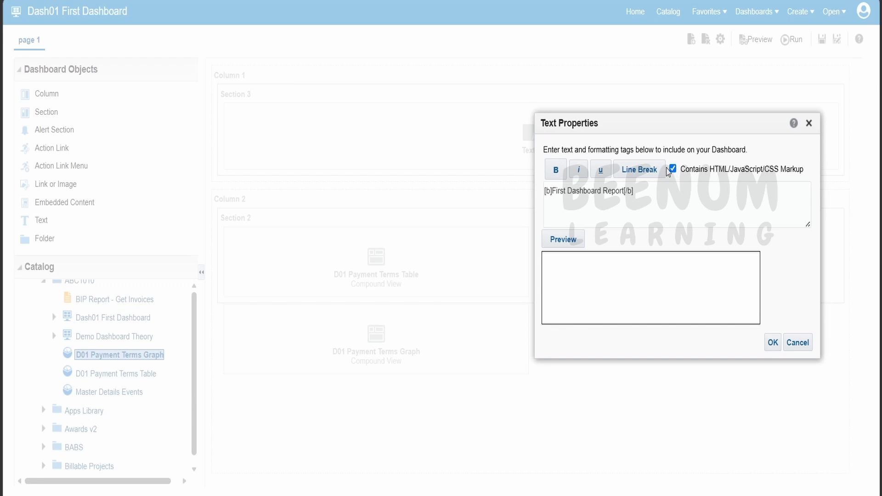
{"action": "left_click", "coordinate": [673, 169]}
{"action": "left_click", "coordinate": [574, 243]}
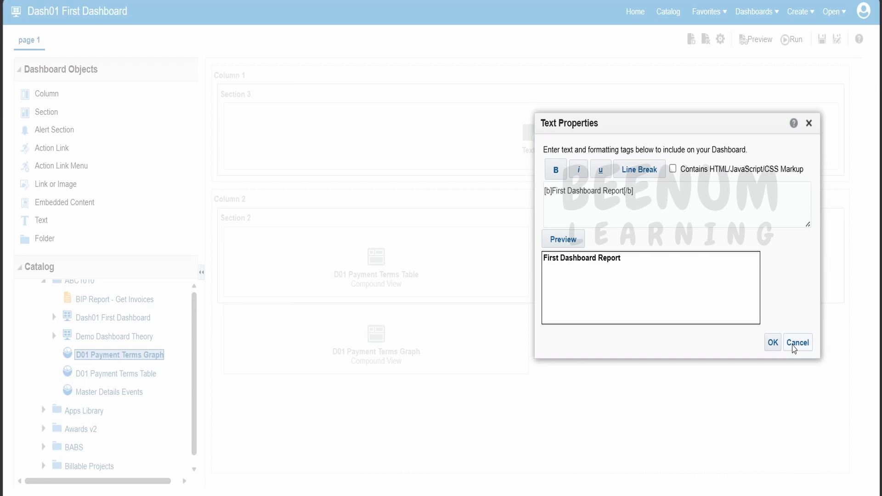
{"action": "left_click", "coordinate": [774, 342]}
{"action": "left_click", "coordinate": [822, 39]}
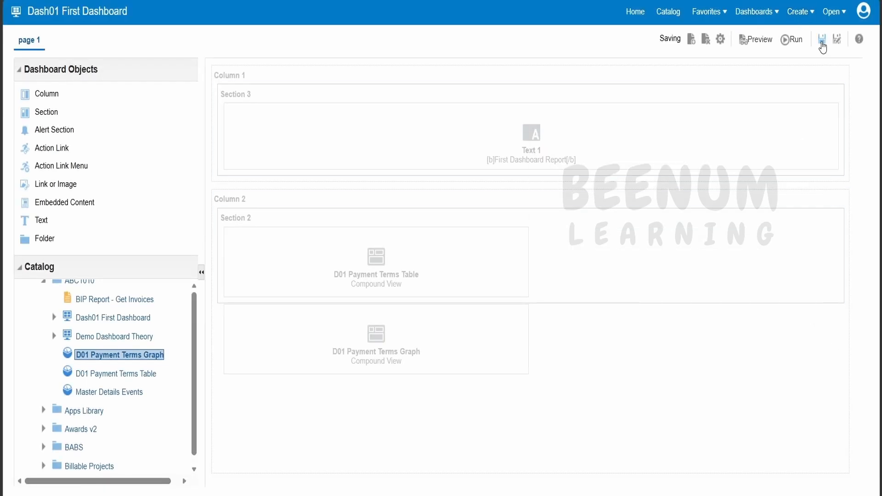
Run the dashboard, inspect its heading text, and collapse and re-expand the heading's section.
{"action": "left_click", "coordinate": [795, 44]}
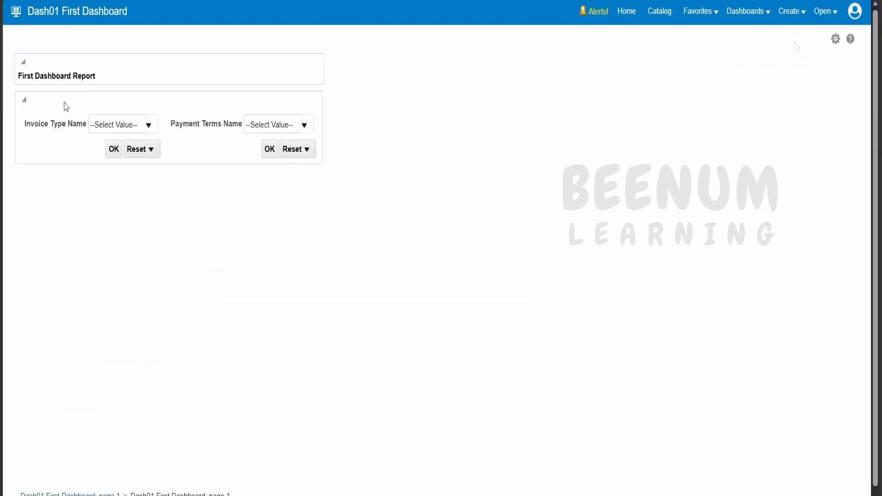
{"action": "left_click_drag", "start_coordinate": [95, 76], "coordinate": [18, 76]}
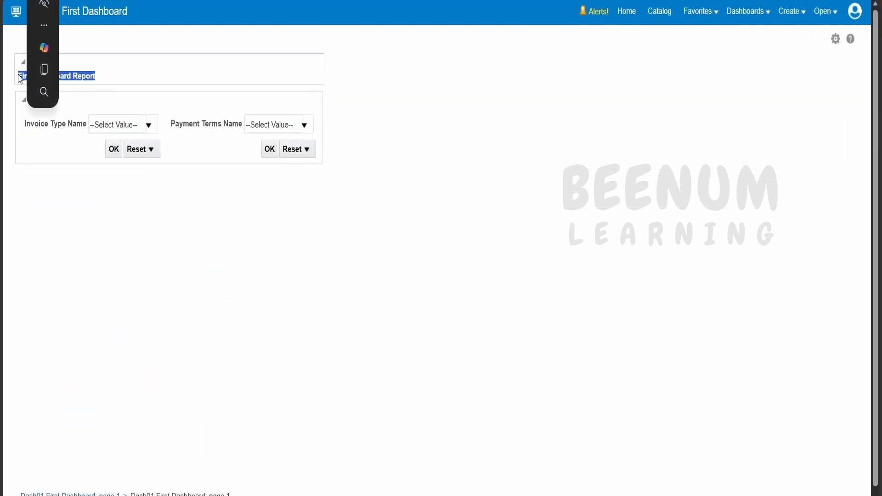
{"action": "left_click", "coordinate": [406, 80]}
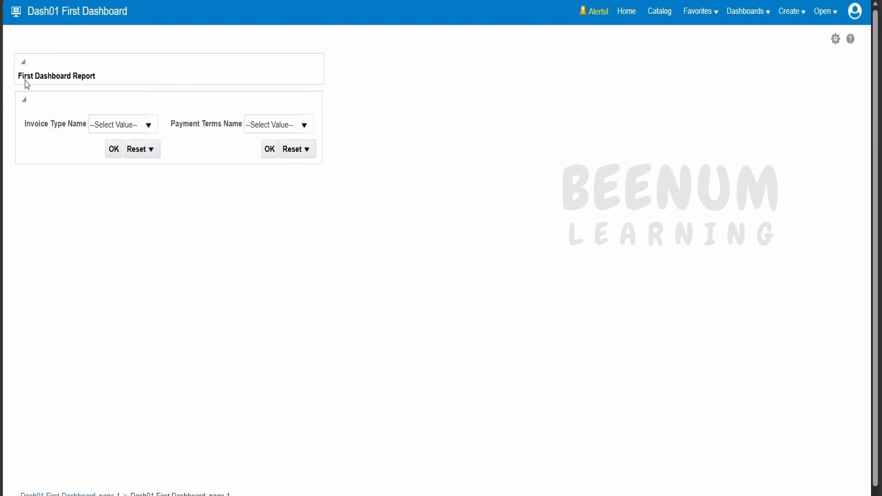
{"action": "left_click", "coordinate": [24, 62]}
{"action": "left_click", "coordinate": [23, 62]}
Choose Credit memo as invoice type and Immediate as payment terms, apply the payment terms prompt to view the graph, and return to the dashboard.
{"action": "left_click", "coordinate": [149, 130]}
{"action": "left_click", "coordinate": [135, 166]}
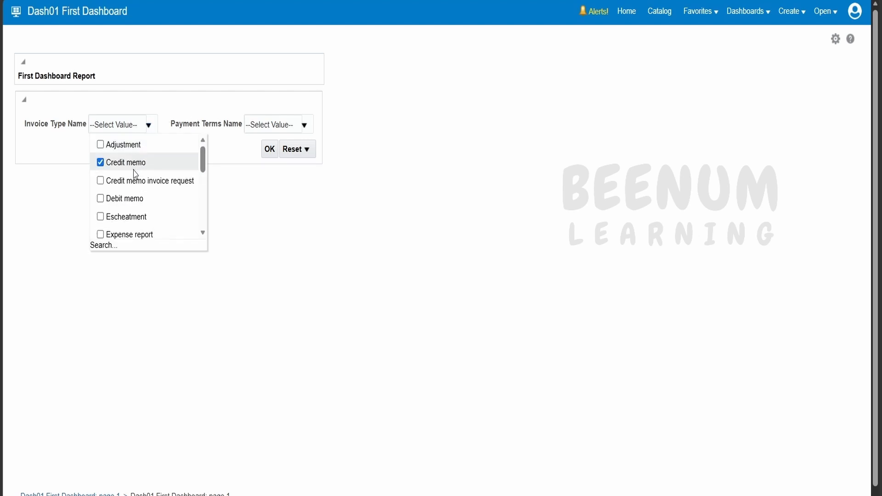
{"action": "left_click", "coordinate": [266, 131]}
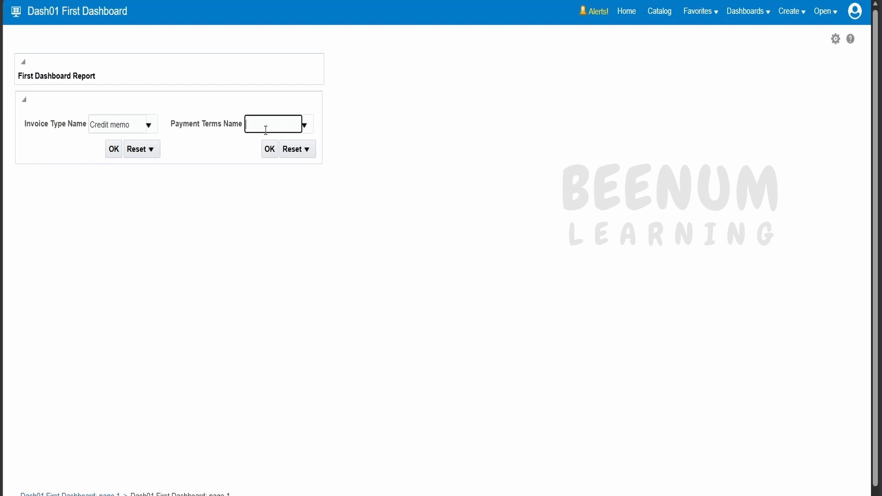
{"action": "left_click", "coordinate": [305, 126]}
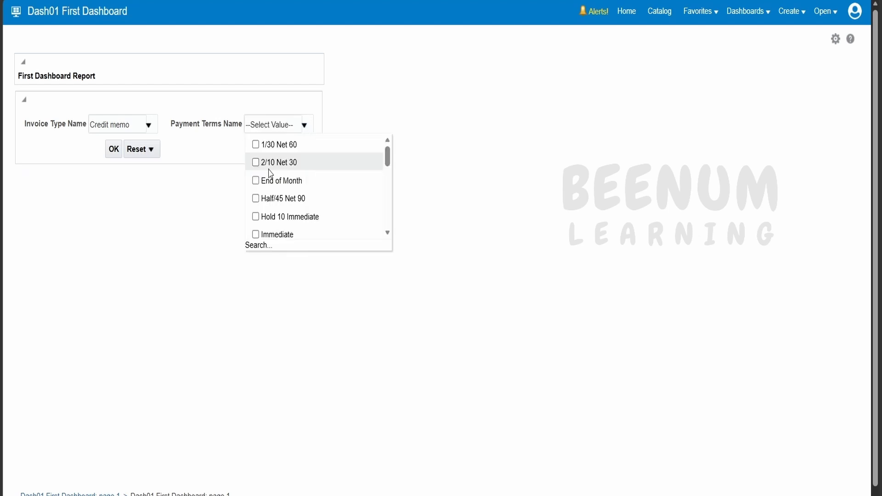
{"action": "left_click", "coordinate": [276, 235]}
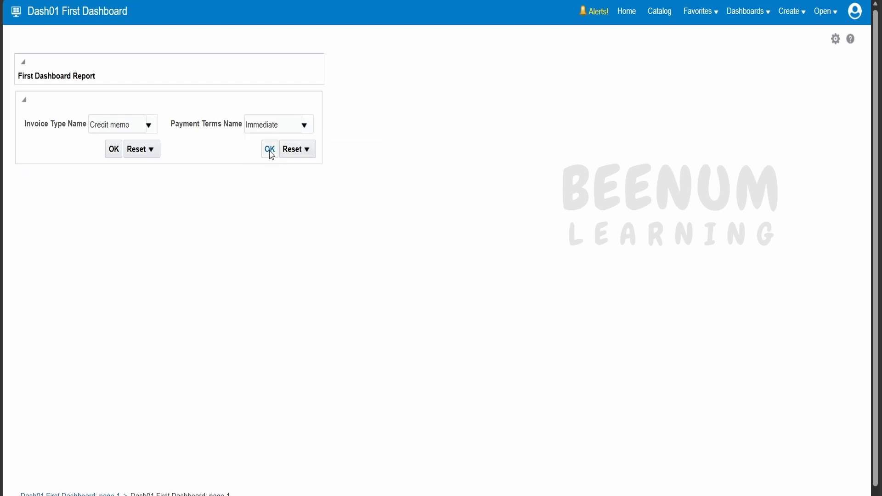
{"action": "left_click", "coordinate": [271, 149]}
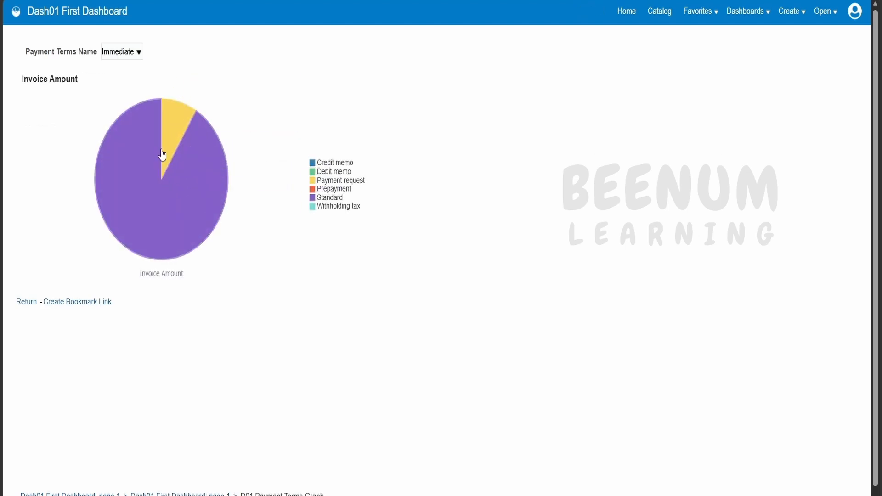
{"action": "scroll", "coordinate": [211, 312], "scroll_direction": "down", "scroll_amount": 1}
{"action": "left_click", "coordinate": [27, 297]}
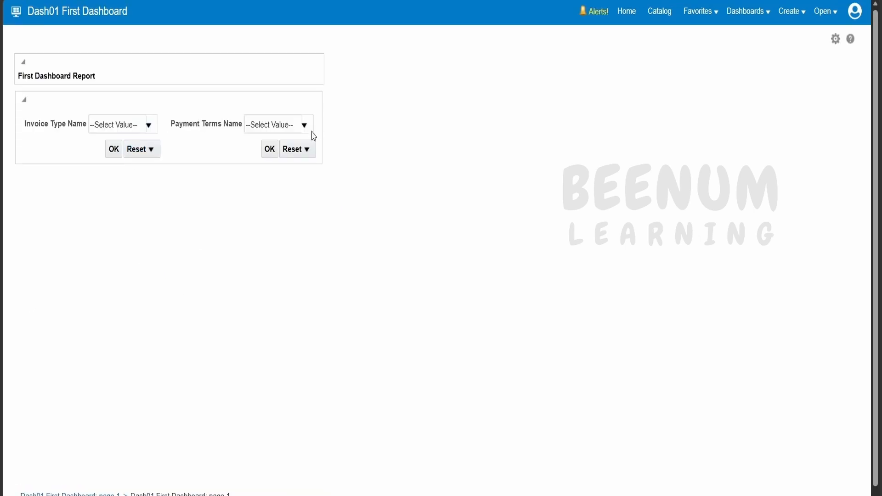
Apply Debit memo as the invoice type to view the payment terms table, and return to the dashboard.
{"action": "left_click", "coordinate": [148, 127]}
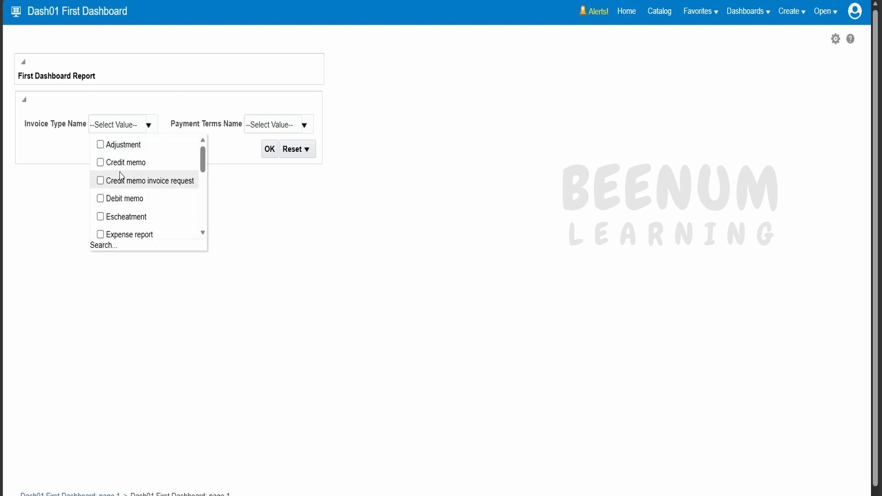
{"action": "left_click", "coordinate": [120, 199]}
{"action": "left_click", "coordinate": [114, 149]}
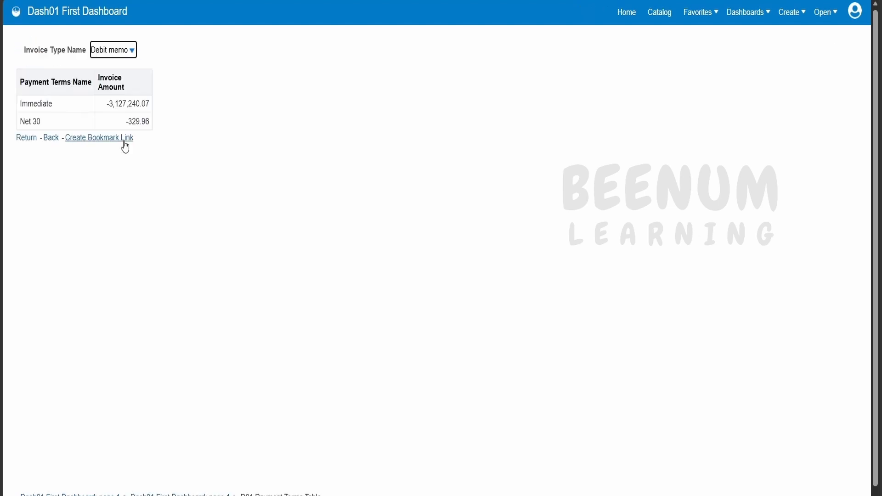
{"action": "left_click", "coordinate": [25, 144]}
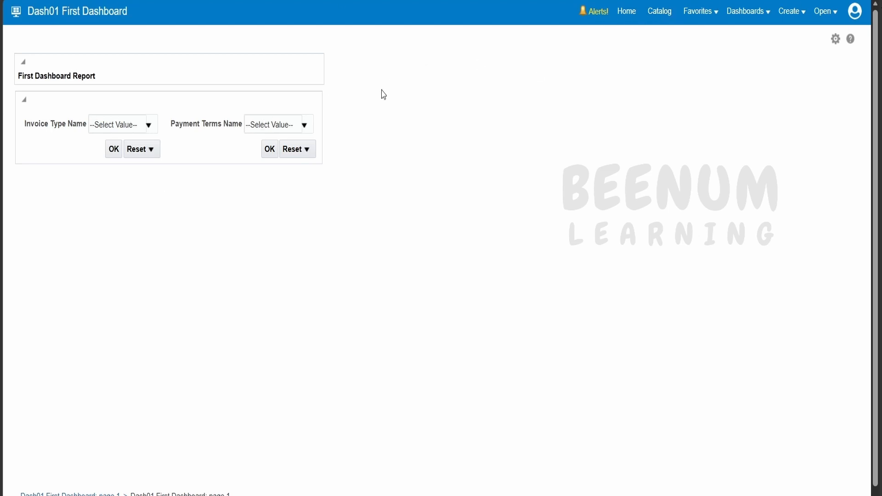
Reopen Dash01 First Dashboard for editing from the catalog, and add a section and a link or image object below the analyses.
{"action": "left_click", "coordinate": [660, 18]}
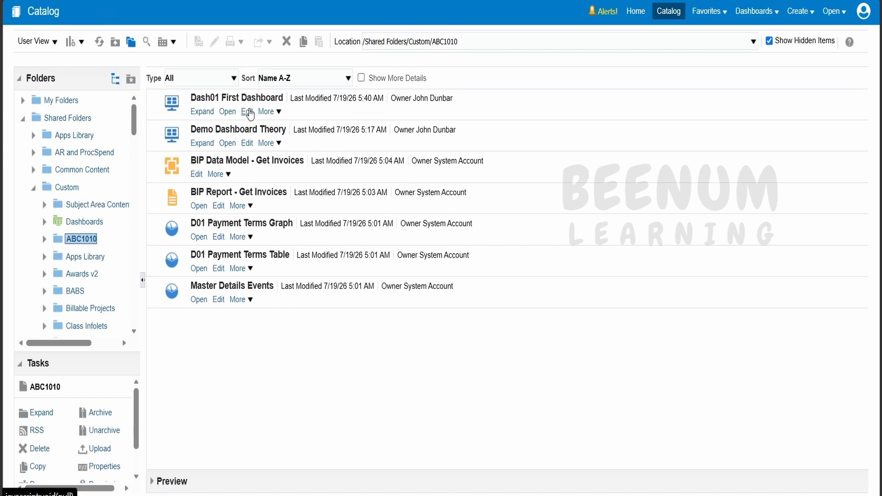
{"action": "left_click", "coordinate": [247, 111]}
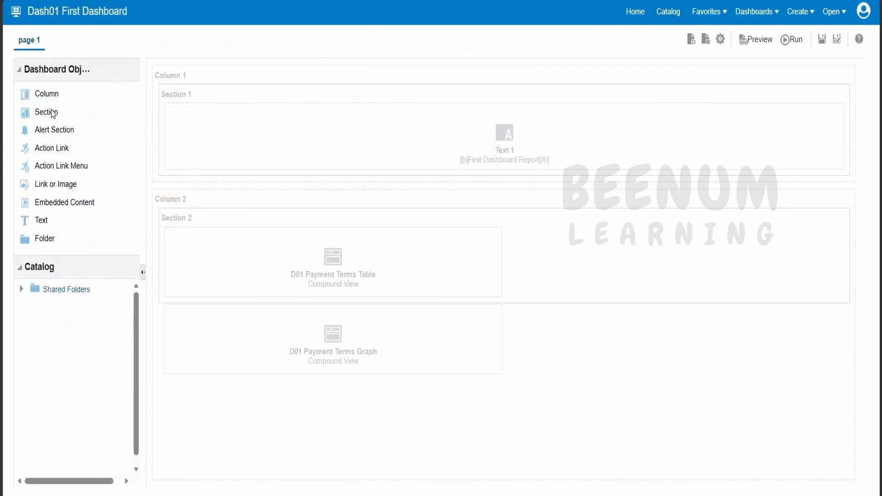
{"action": "left_click_drag", "start_coordinate": [58, 186], "coordinate": [126, 185]}
{"action": "left_click_drag", "start_coordinate": [48, 112], "coordinate": [281, 490]}
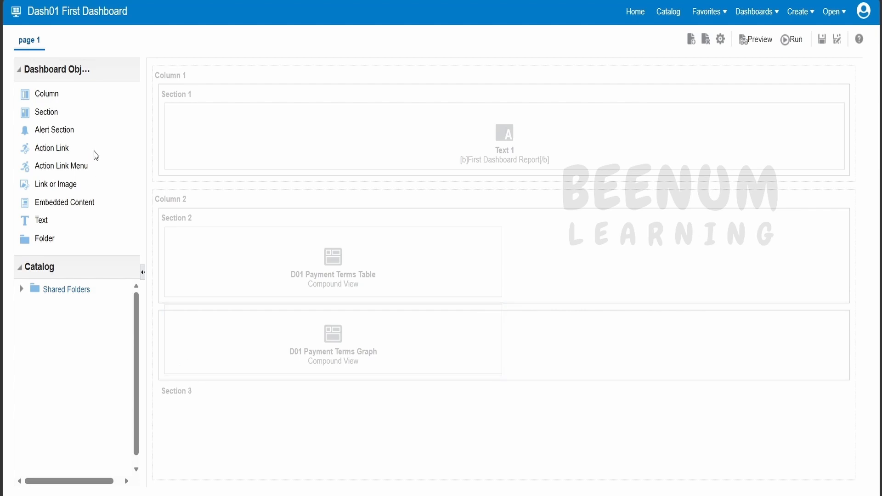
{"action": "left_click_drag", "start_coordinate": [56, 192], "coordinate": [229, 432]}
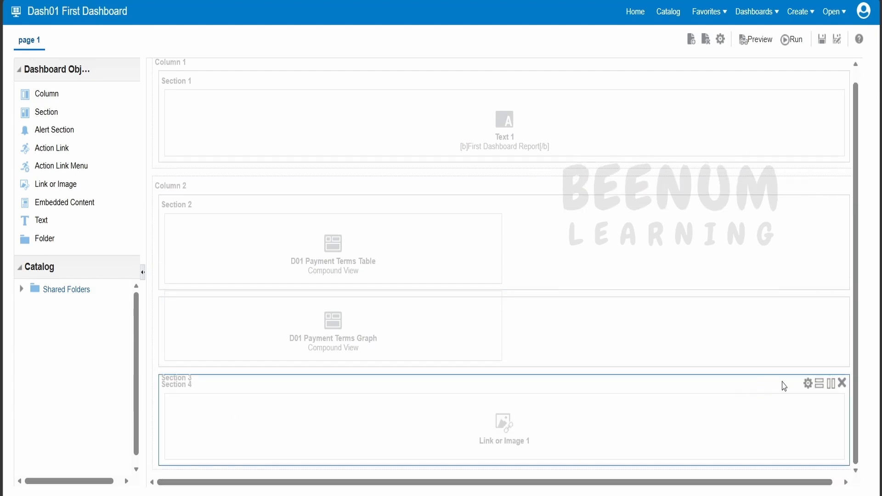
{"action": "left_click", "coordinate": [827, 402]}
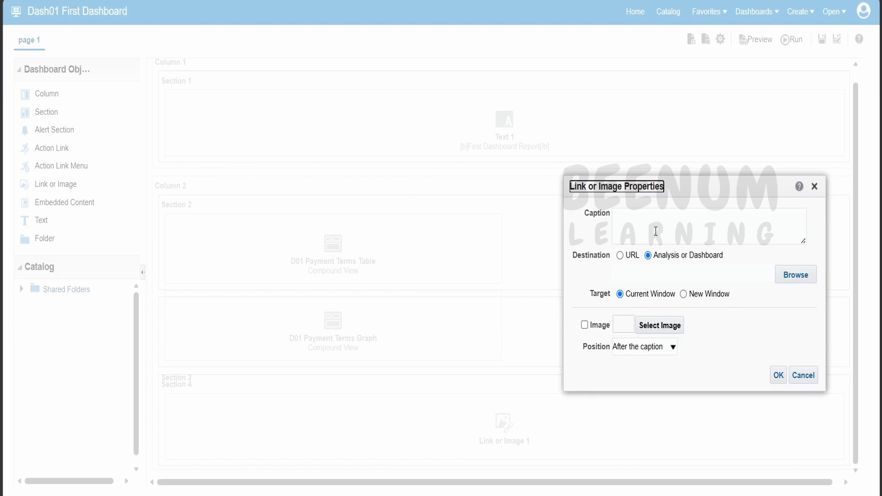
{"action": "left_click", "coordinate": [620, 255]}
{"action": "left_click", "coordinate": [647, 276]}
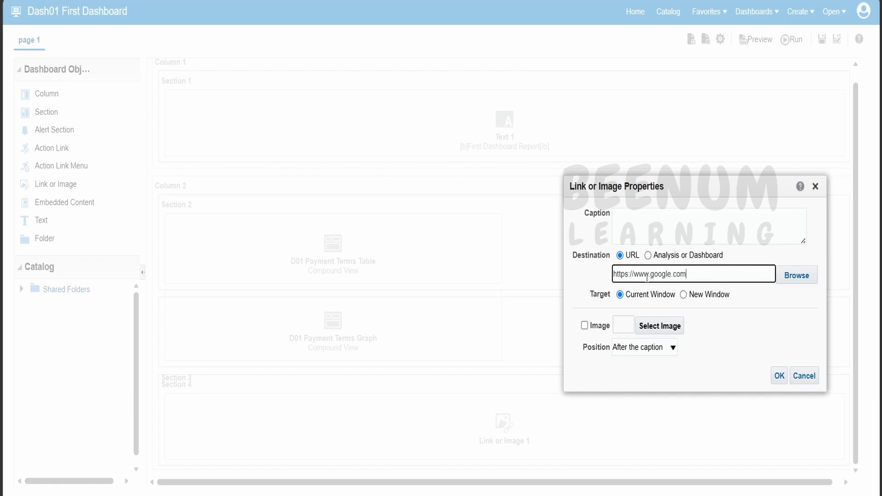
{"action": "left_click", "coordinate": [684, 295]}
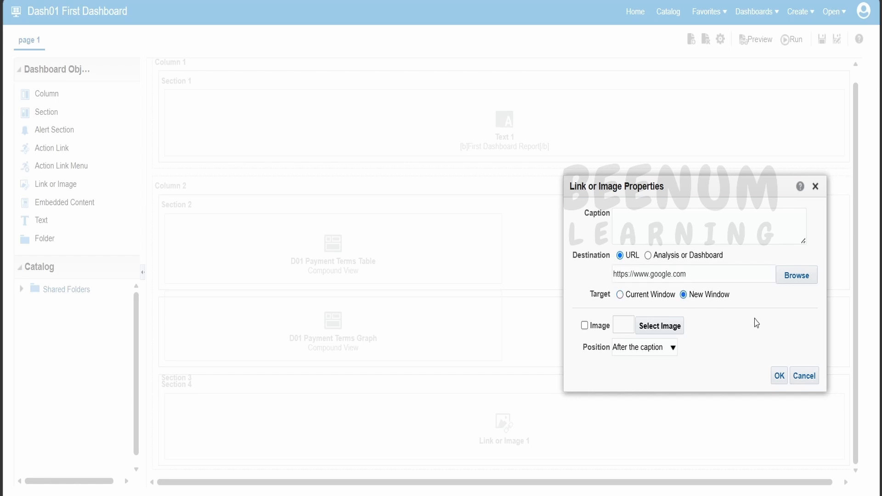
{"action": "left_click", "coordinate": [779, 376]}
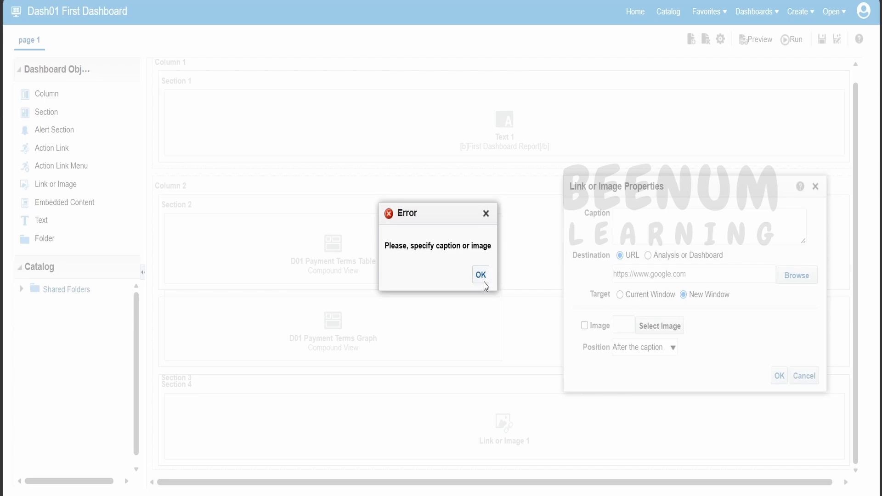
{"action": "left_click", "coordinate": [481, 275]}
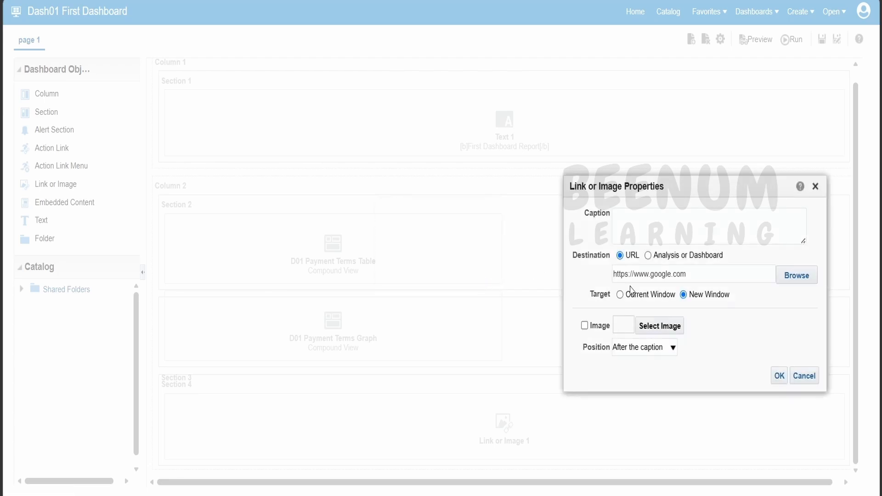
{"action": "left_click", "coordinate": [658, 234]}
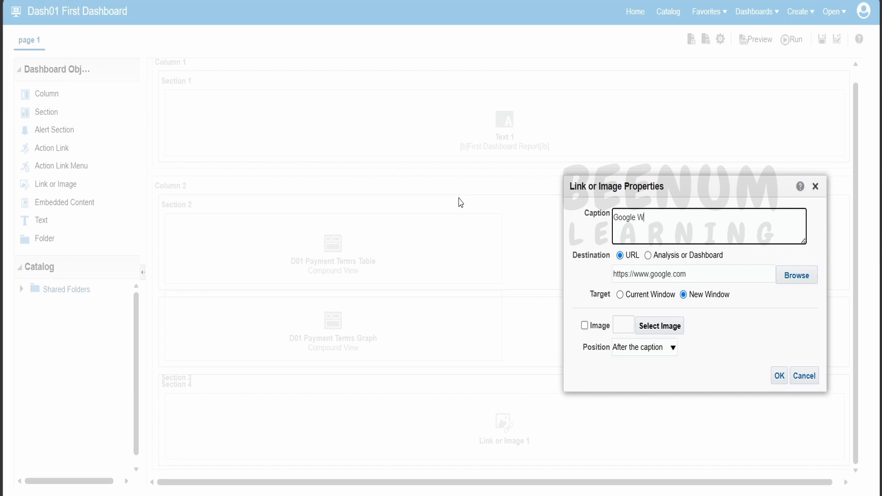
{"action": "left_click", "coordinate": [781, 377]}
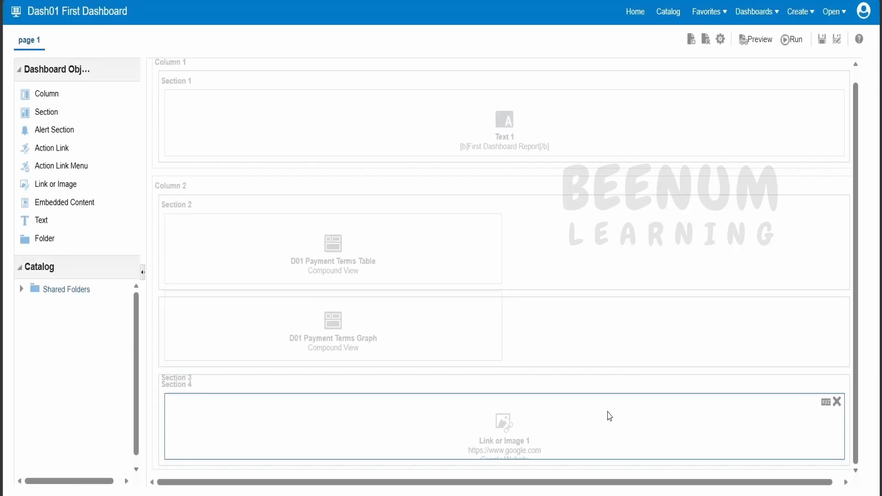
Save and run the dashboard, and test its Google Website link.
{"action": "left_click", "coordinate": [826, 40]}
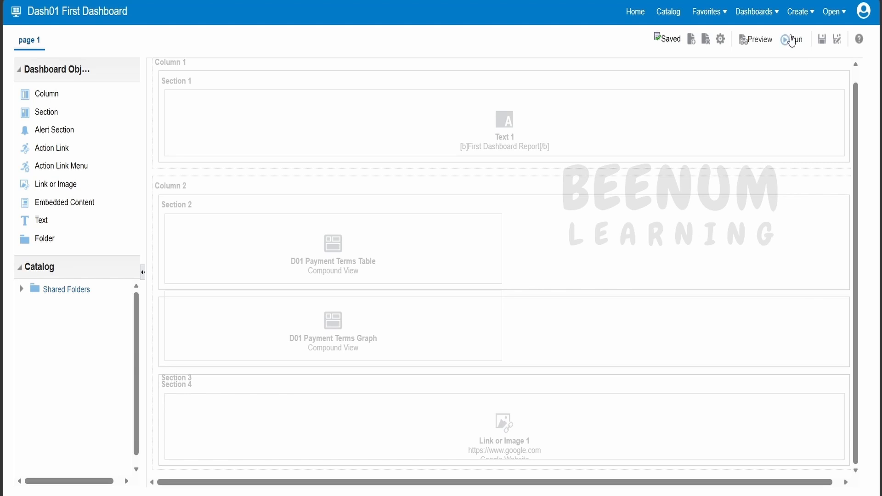
{"action": "left_click", "coordinate": [792, 40]}
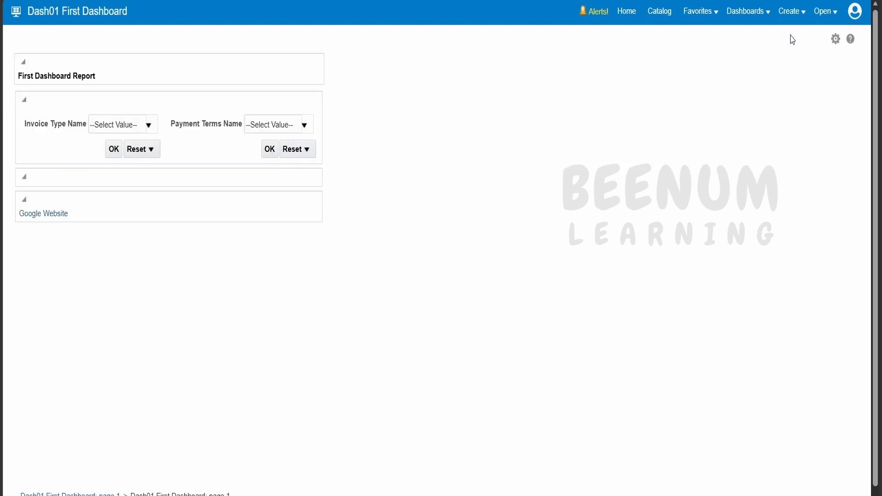
{"action": "left_click", "coordinate": [45, 219]}
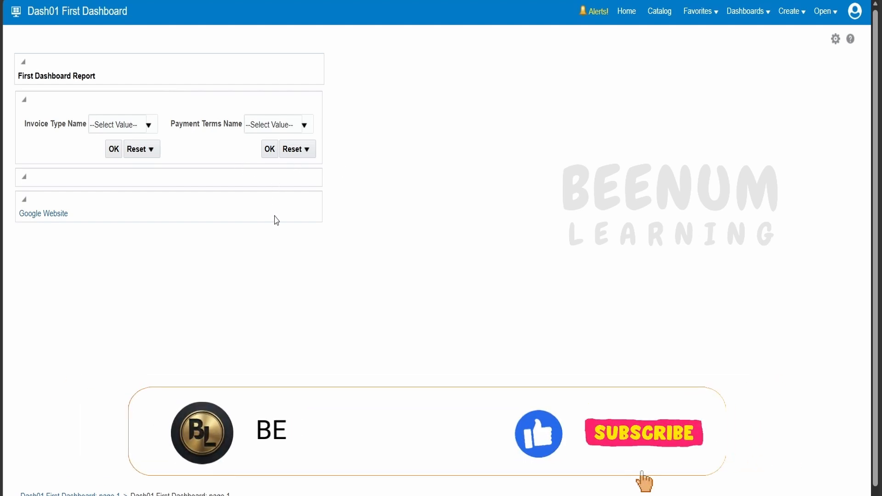
Check the dashboard's invoice type choices, and return to the ABC1010 catalog folder to view the object types available for creation.
{"action": "left_click", "coordinate": [151, 128]}
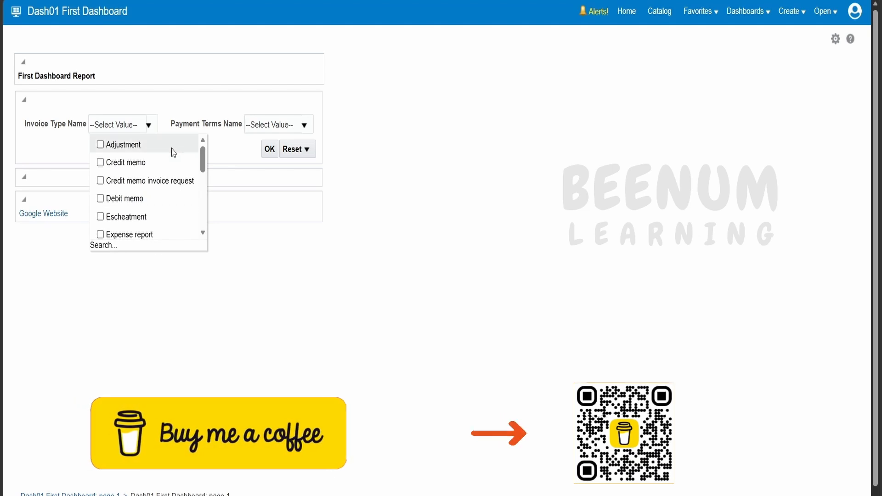
{"action": "left_click", "coordinate": [185, 109]}
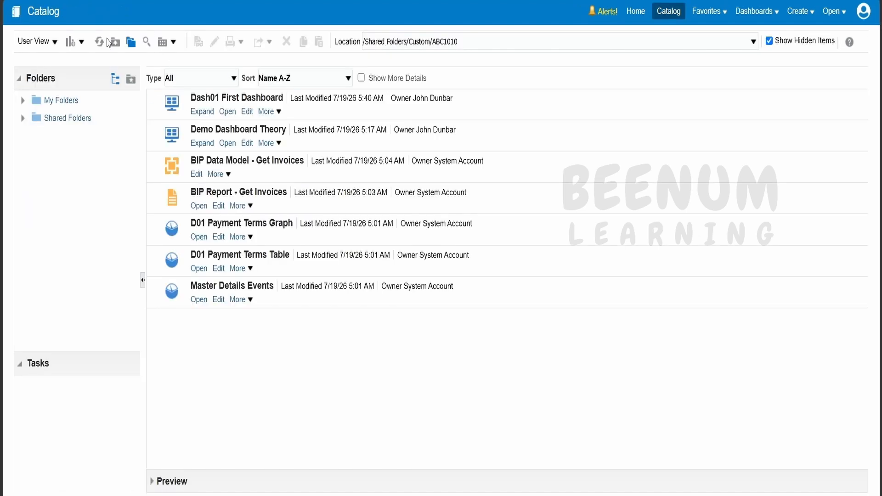
{"action": "left_click", "coordinate": [72, 42]}
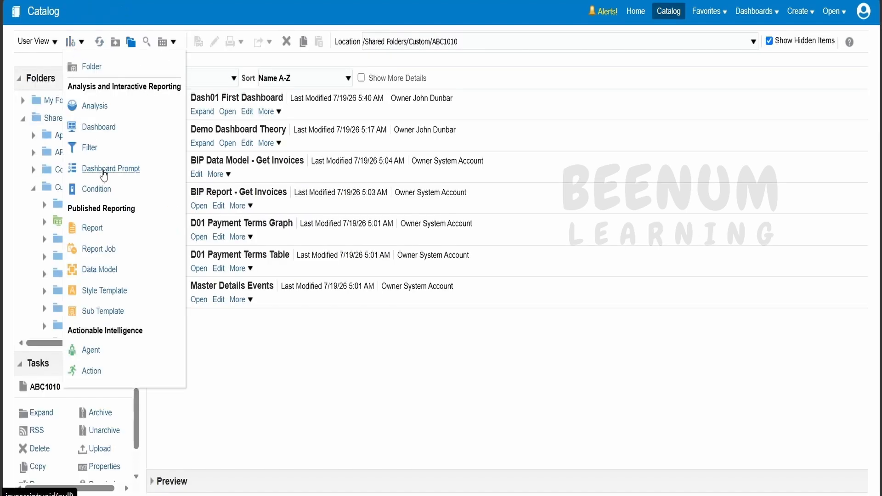